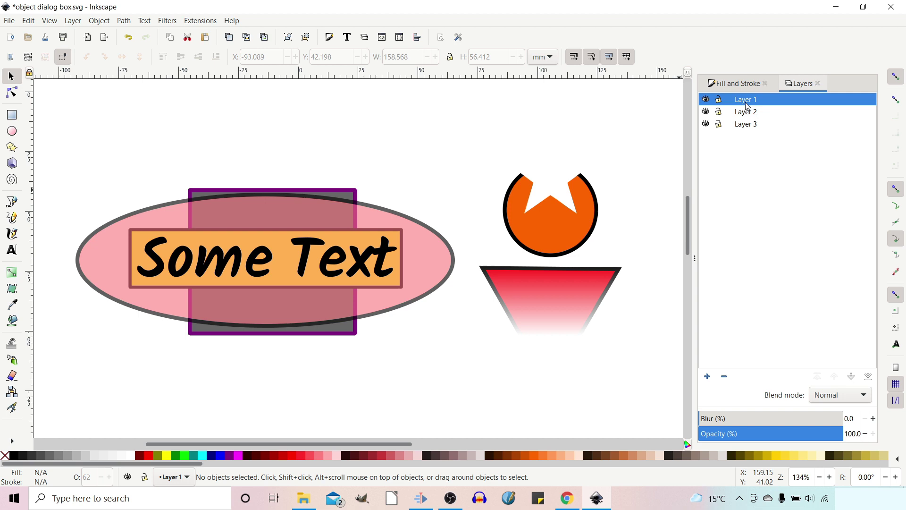
Hide and re-show Layers 1, 2 and 3 one at a time to see their contents.
left_click(706, 100)
left_click(707, 100)
left_click(706, 113)
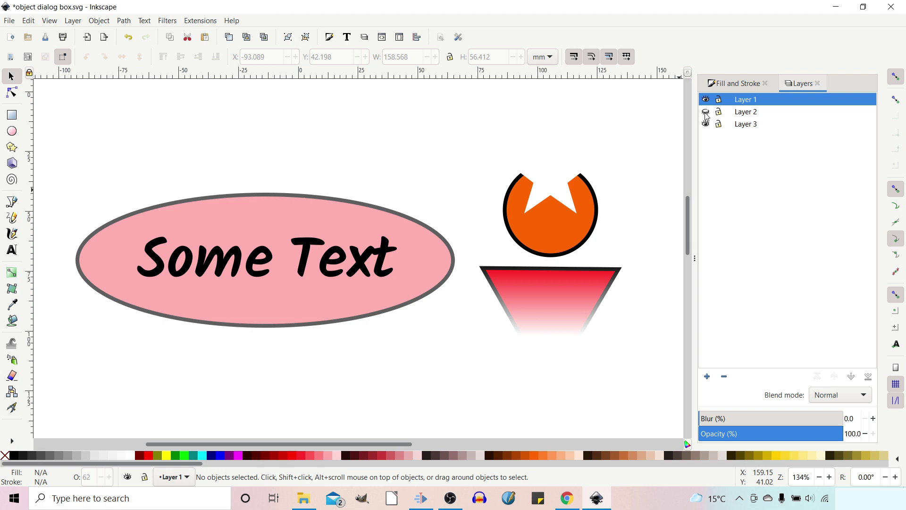
left_click(707, 113)
left_click(706, 125)
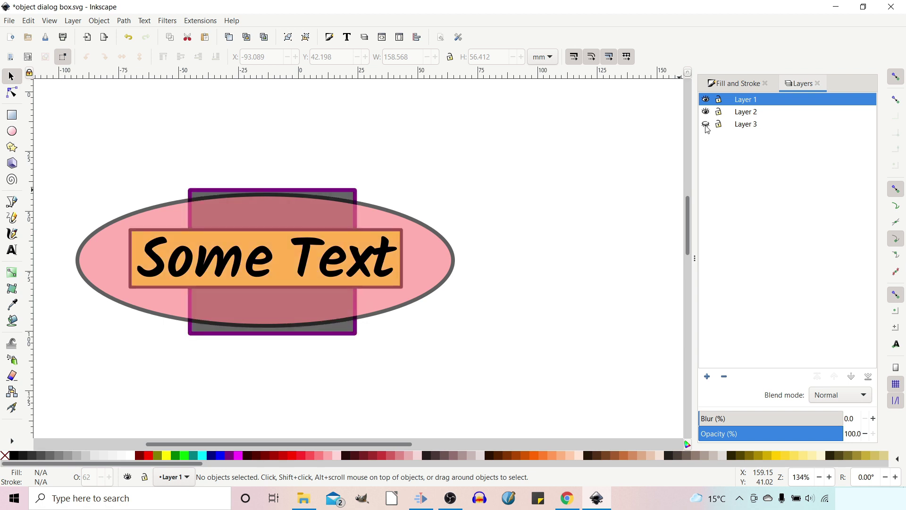
left_click(706, 127)
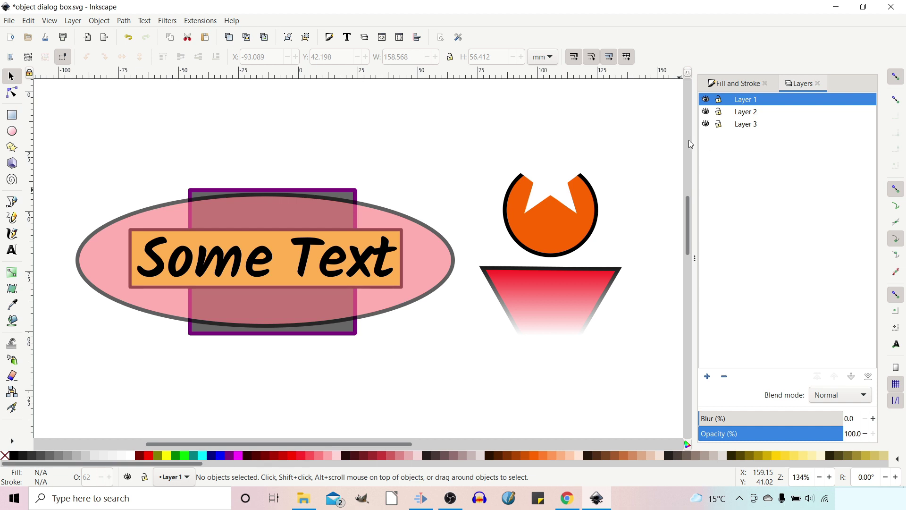
Open the Objects dialog via Object > Objects, then hide and re-show Layer 1, text5996 and g1181.
left_click(100, 22)
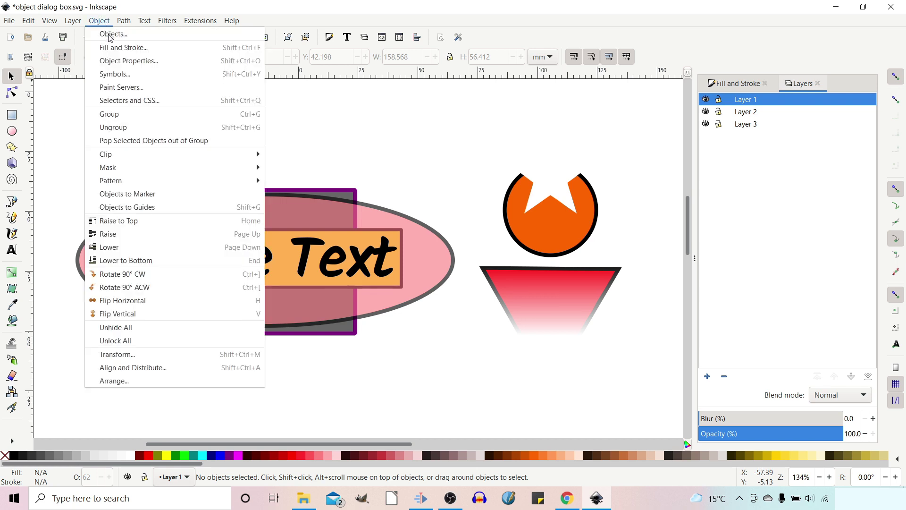
left_click(114, 34)
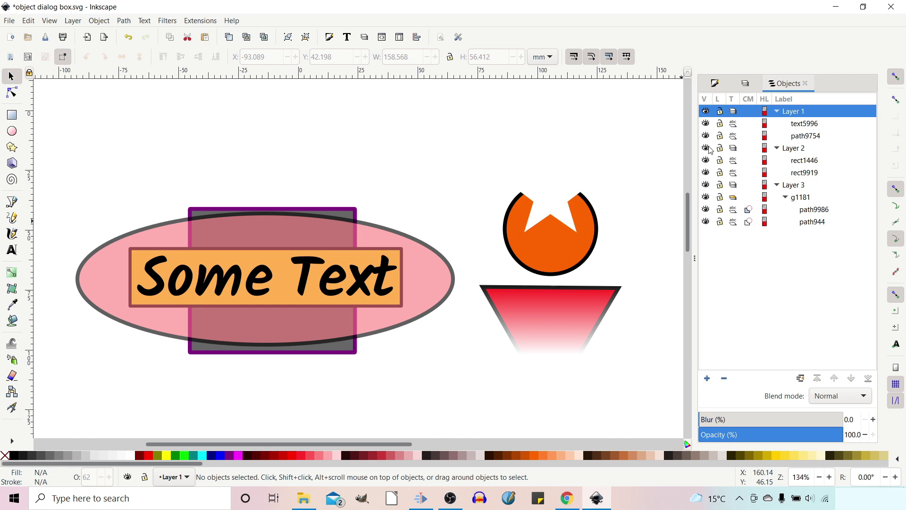
left_click(706, 111)
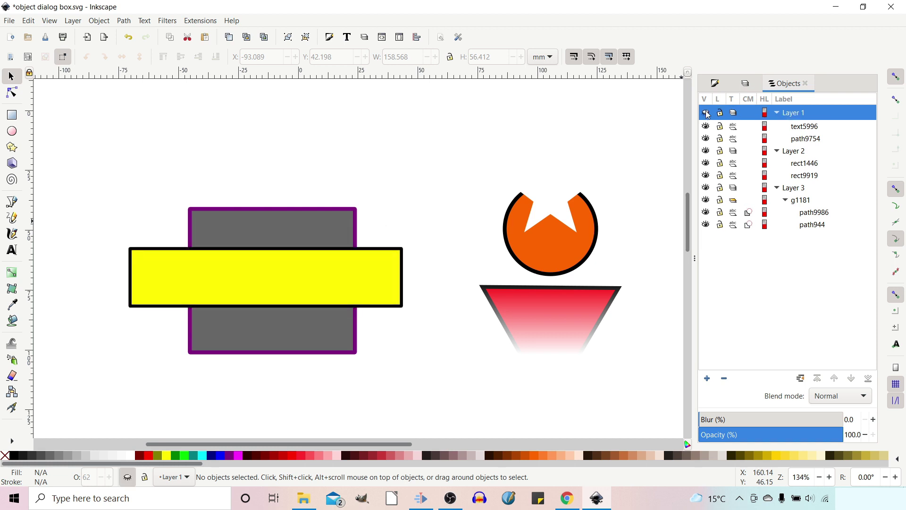
left_click(706, 112)
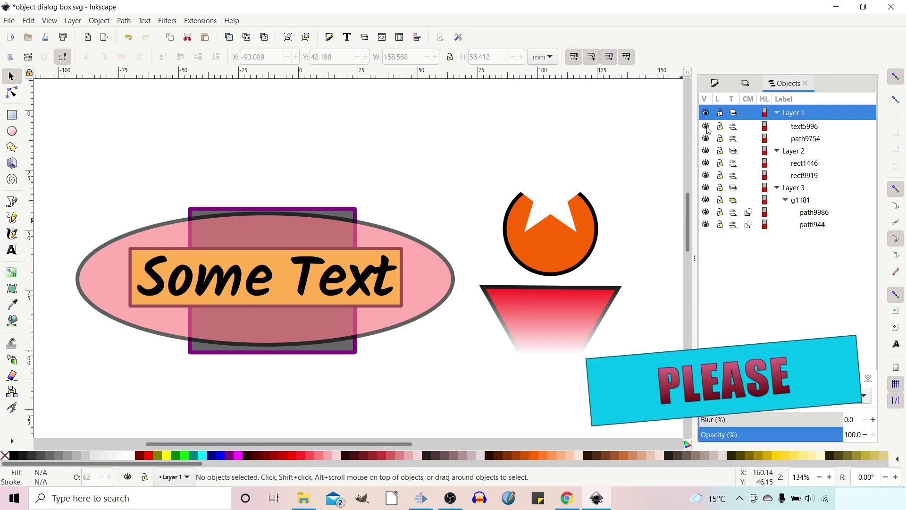
left_click(706, 127)
left_click(707, 127)
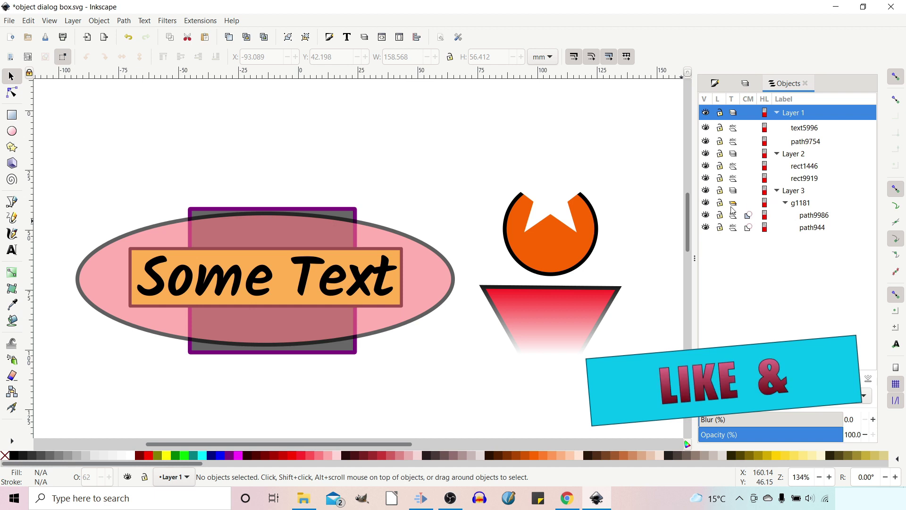
left_click(707, 204)
left_click(706, 204)
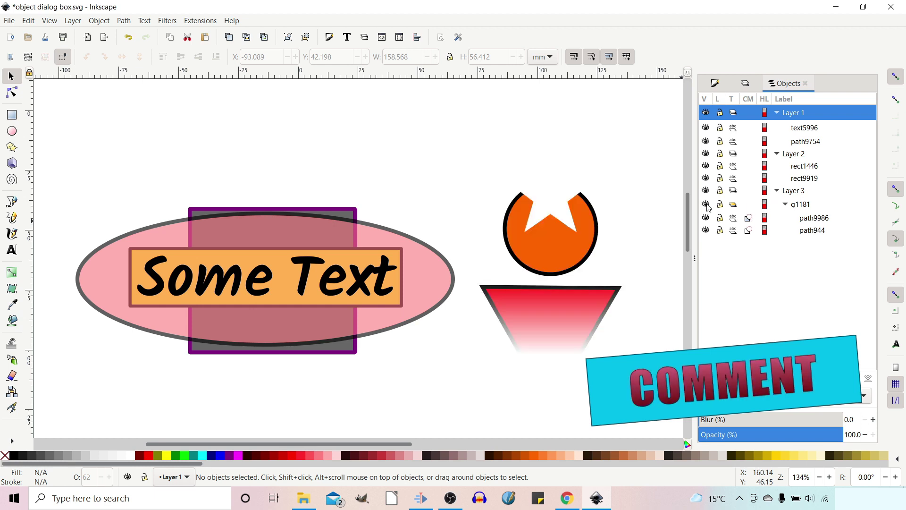
Lock Layer 1, drag the orange rectangle rect1446 beneath it, then undo the move.
left_click(720, 113)
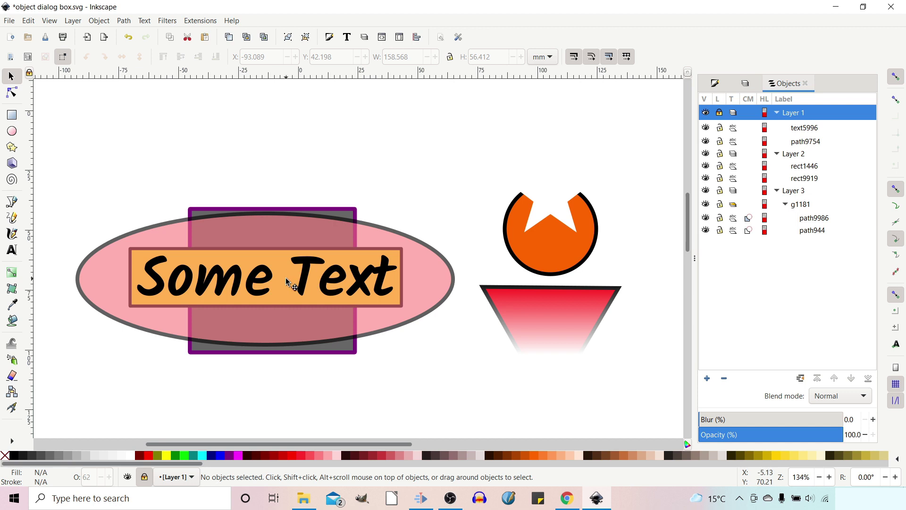
left_click_drag(308, 271, 289, 289)
key("ctrl+z")
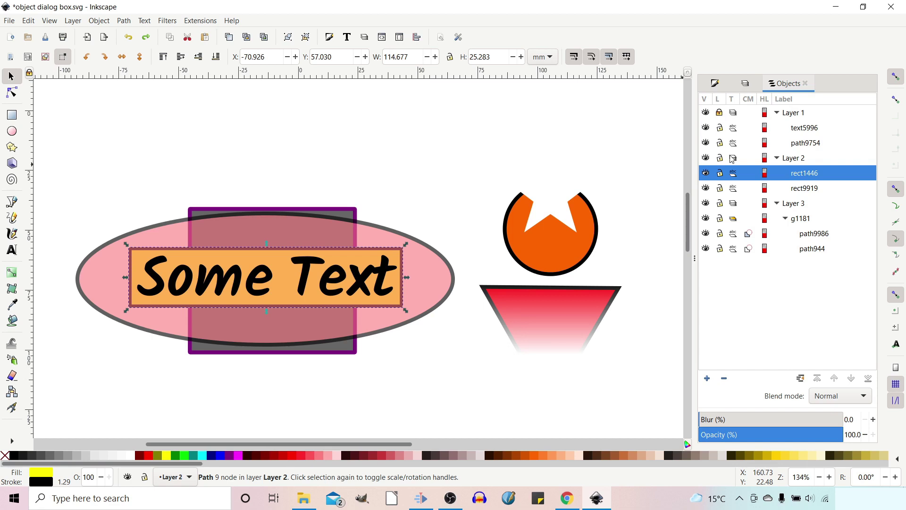
Unlock Layer 1, toggle g1181's group/layer type, and briefly hide Layers 1 and 2.
left_click(720, 113)
left_click(735, 219)
left_click(746, 85)
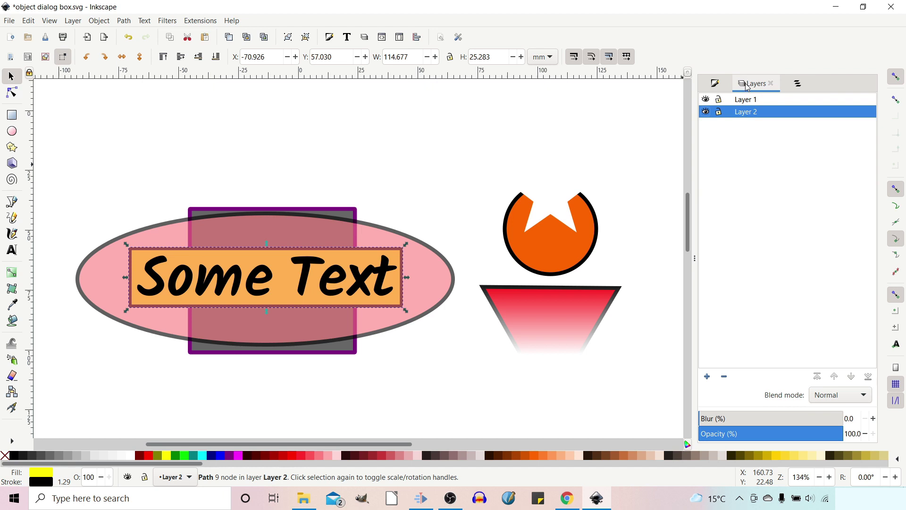
left_click(705, 99)
left_click(706, 112)
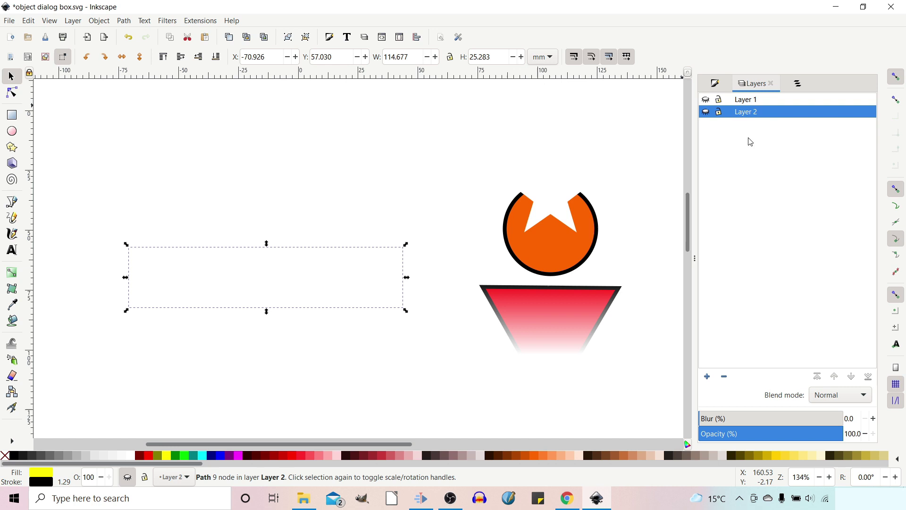
left_click(706, 99)
left_click(709, 113)
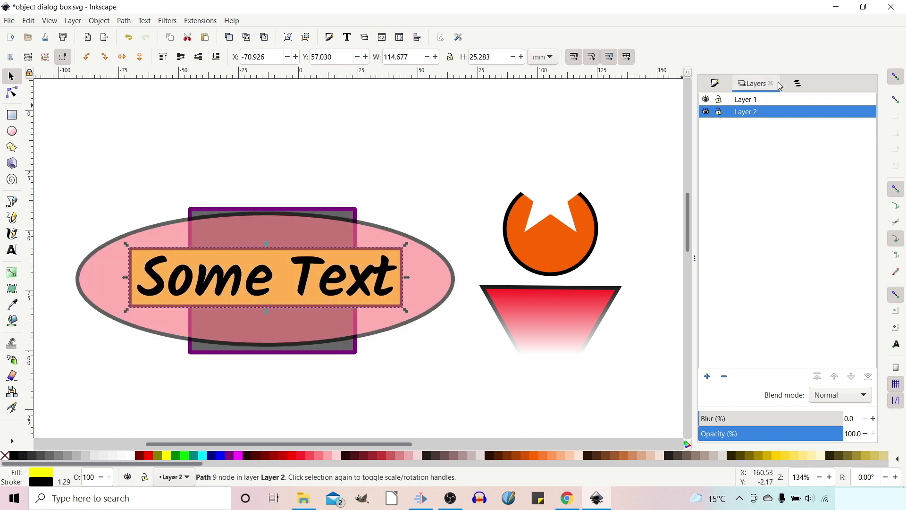
left_click(797, 84)
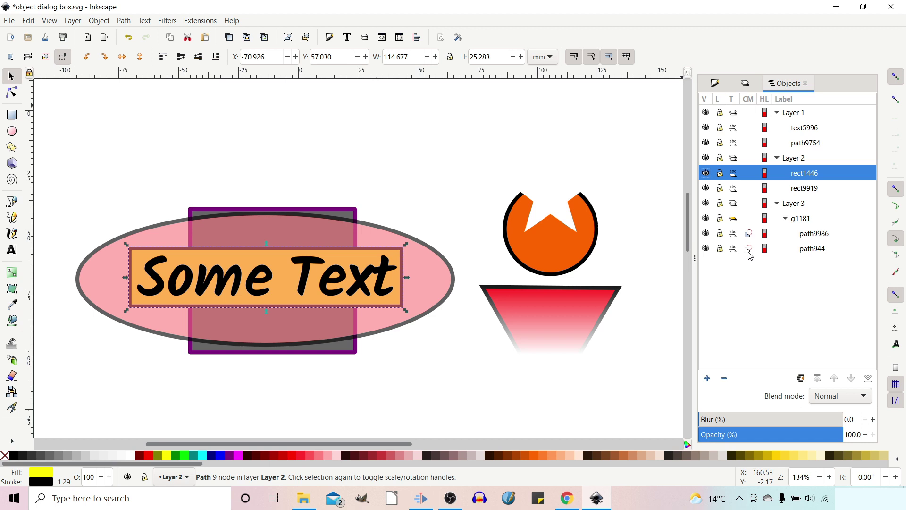
left_click(706, 249)
left_click(706, 249)
left_click(706, 234)
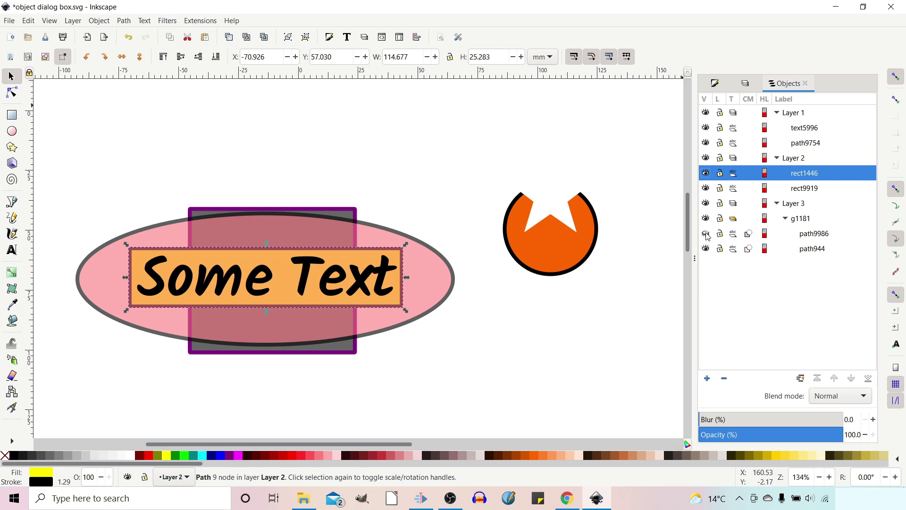
left_click(706, 234)
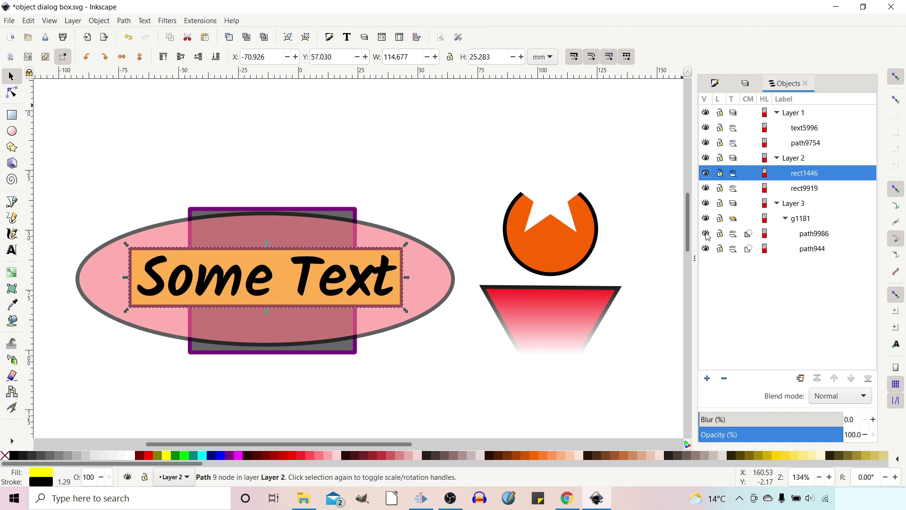
Switch to the Node tool (F2).
left_click(12, 93)
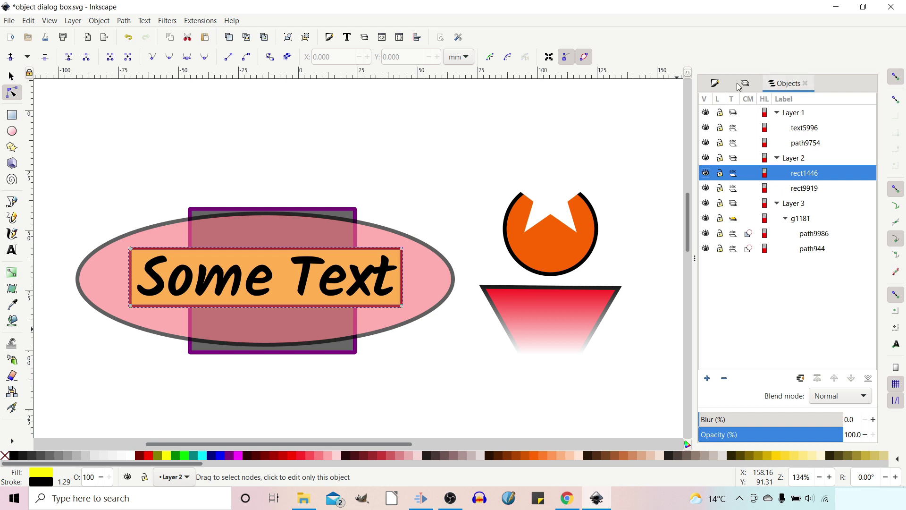
Set Layer 1's highlight colour to opaque green with Alpha 100 and Hue 115.
left_click(765, 114)
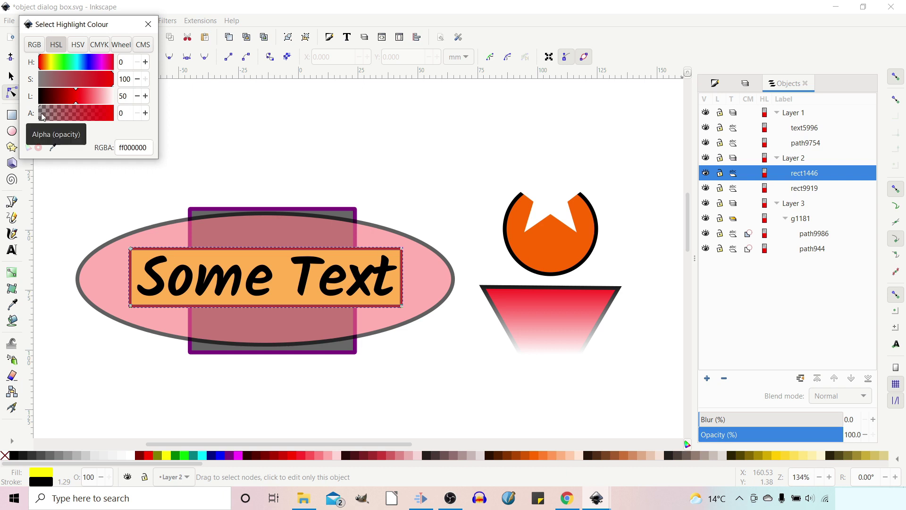
left_click_drag(41, 113, 122, 116)
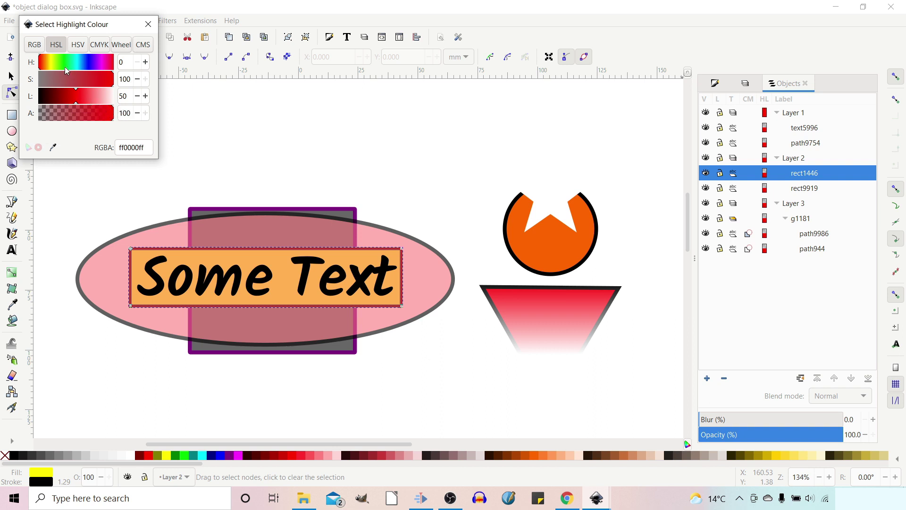
left_click_drag(45, 63, 62, 63)
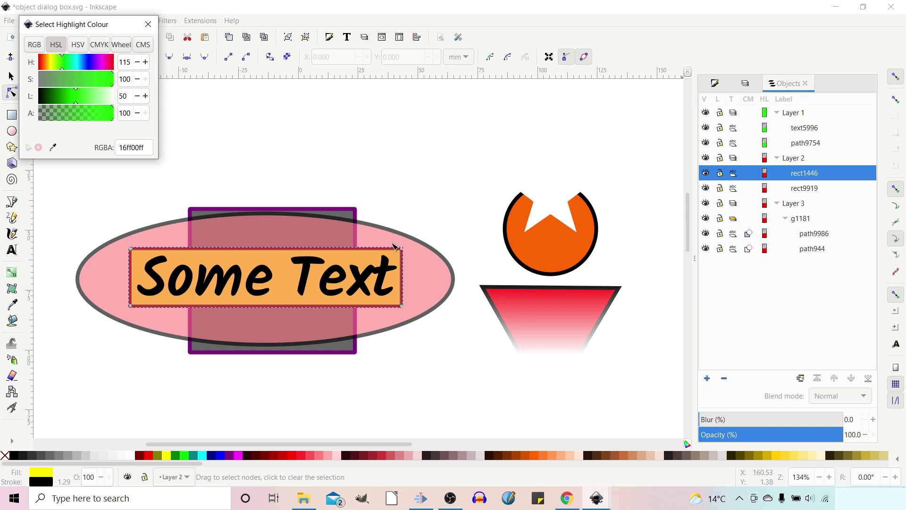
left_click(148, 24)
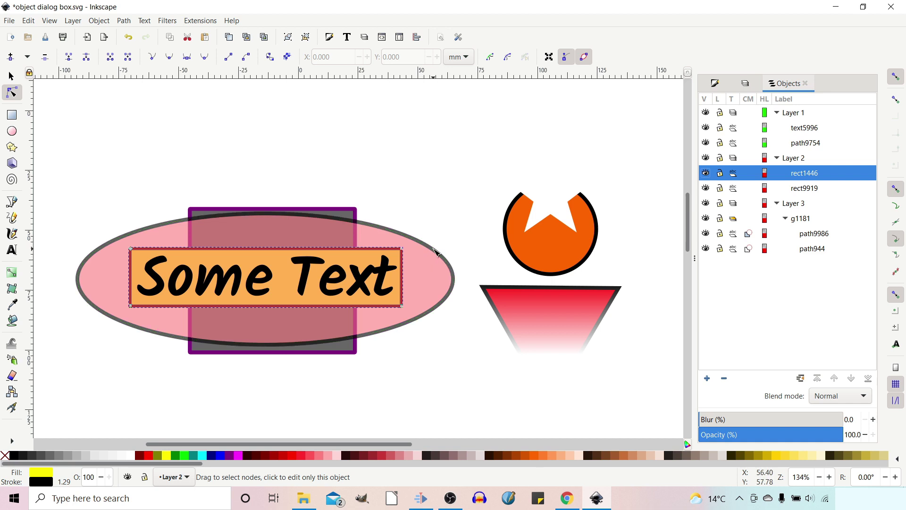
Give Layer 3 a fully opaque cyan highlight colour (00d9ffff).
left_click(766, 204)
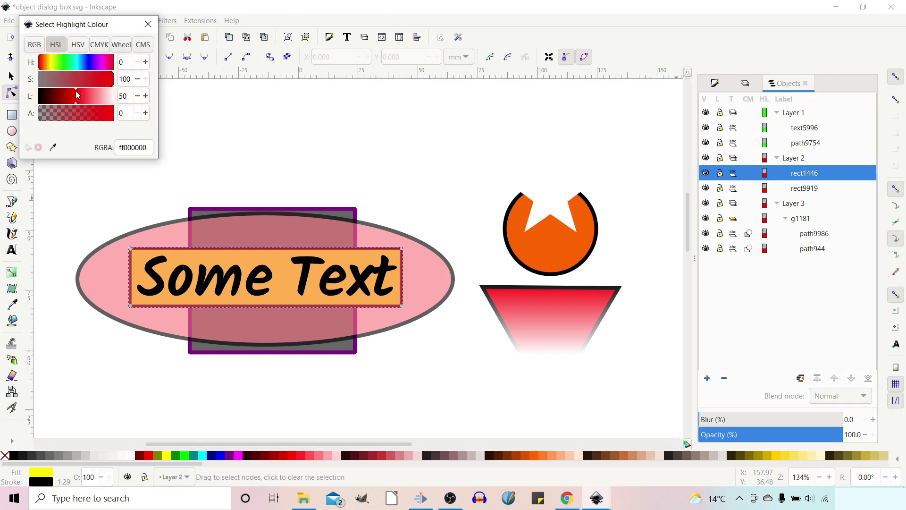
left_click_drag(42, 114, 132, 118)
left_click_drag(51, 64, 78, 64)
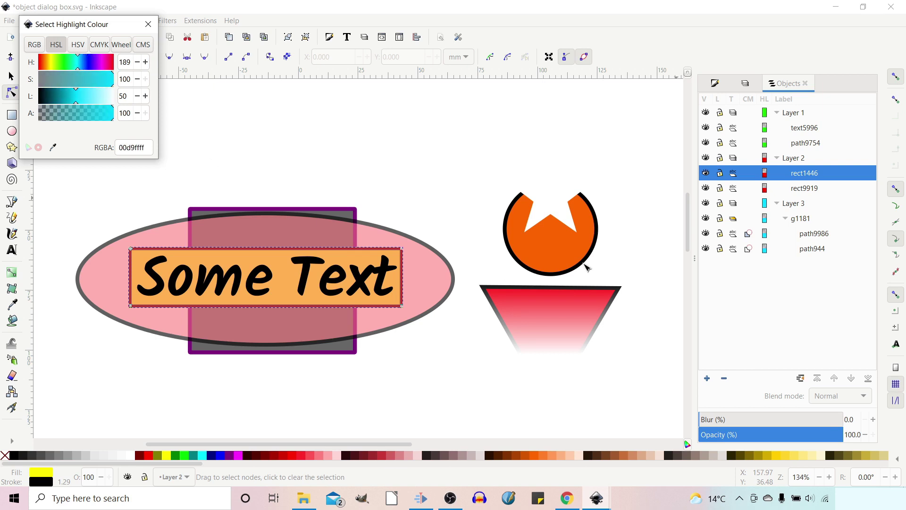
left_click(149, 21)
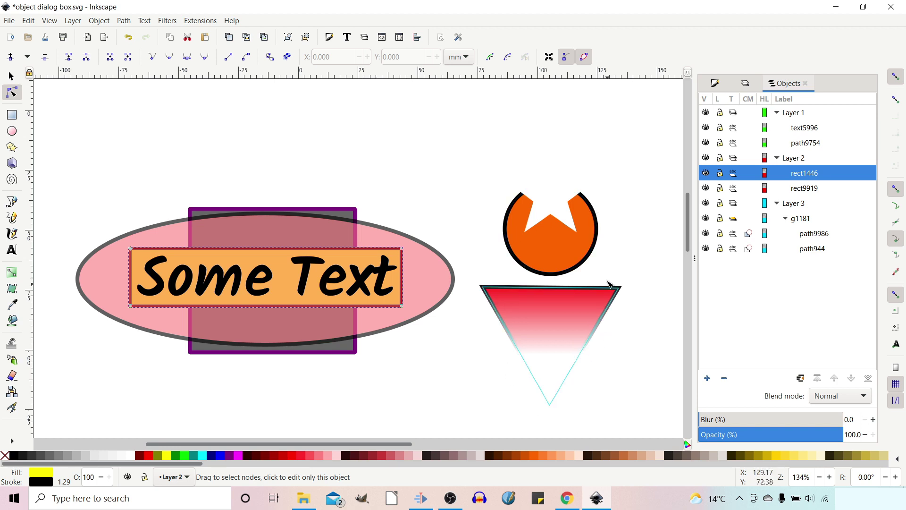
left_click(515, 210)
left_click(515, 210)
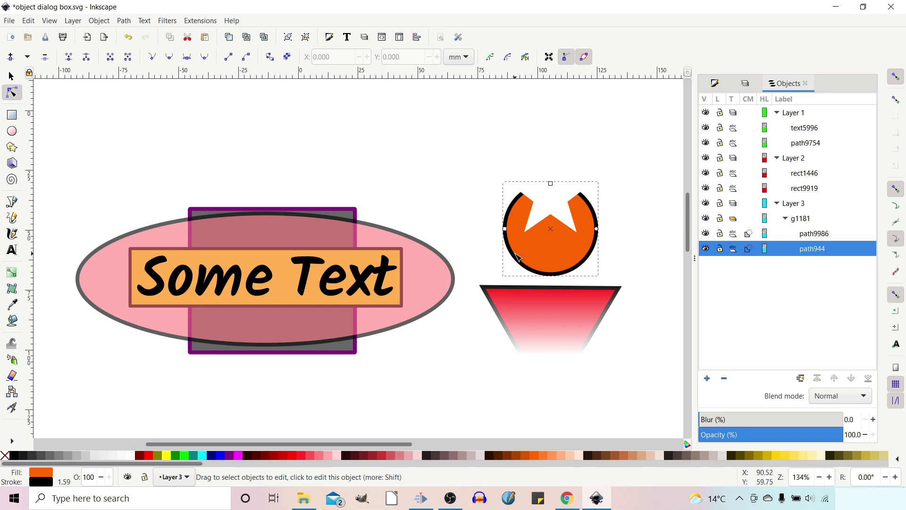
left_click(124, 21)
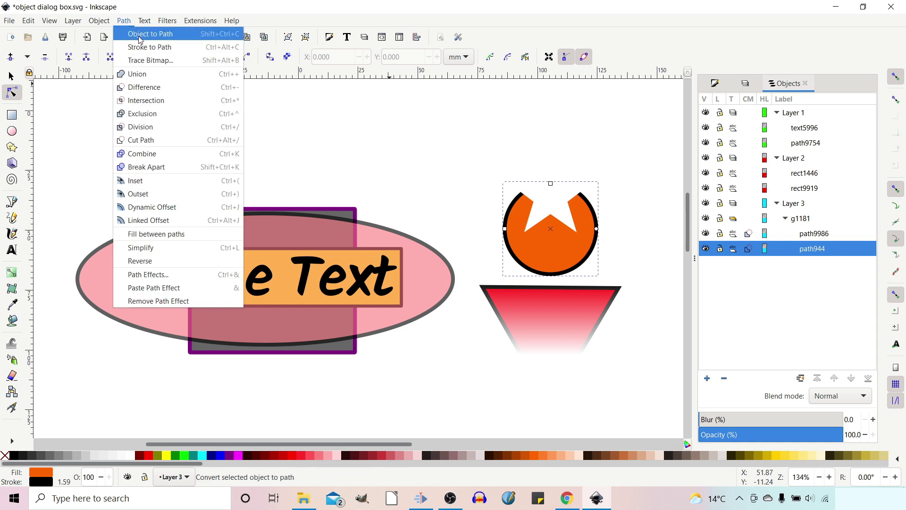
left_click(140, 34)
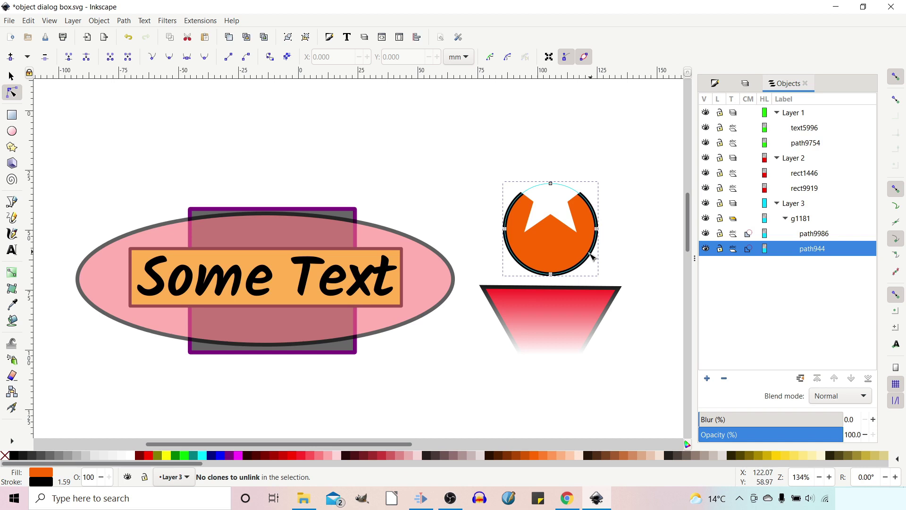
key("ctrl+z")
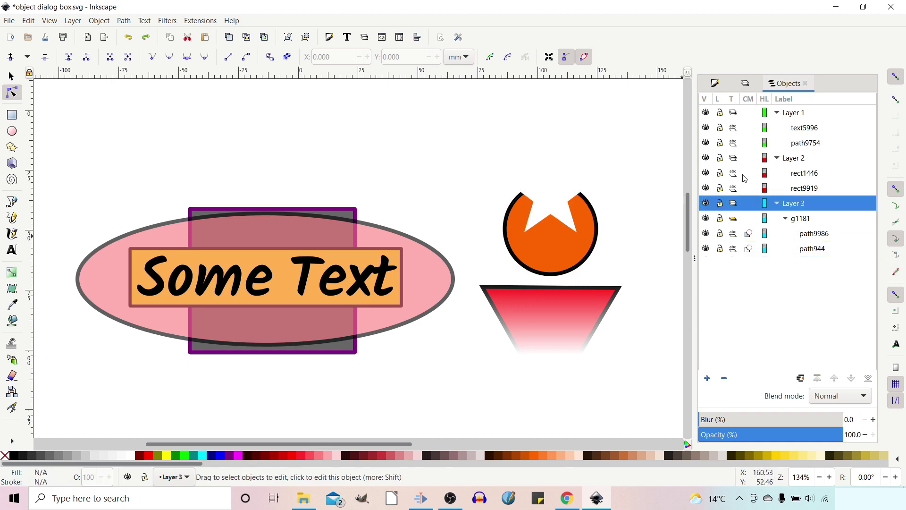
Adjust text5996's highlight alpha to 100 and hue, then make it fully transparent.
left_click(765, 129)
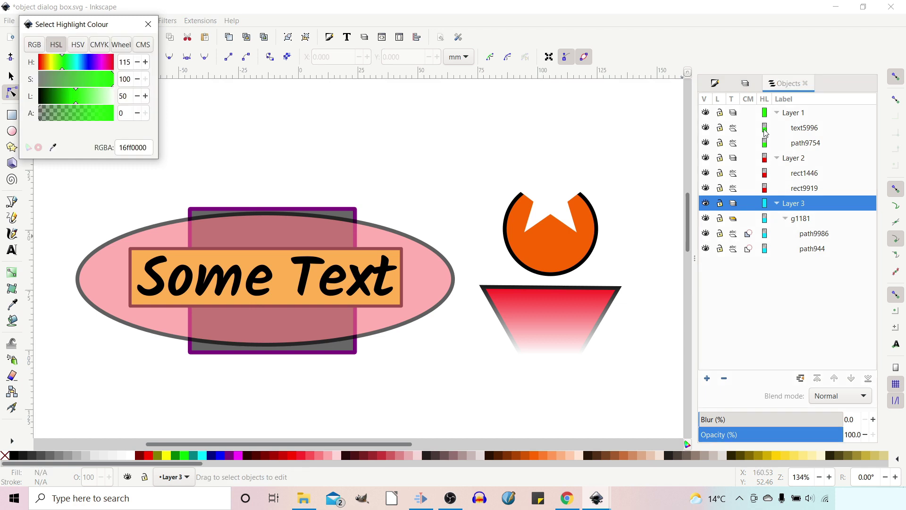
left_click_drag(54, 113, 74, 114)
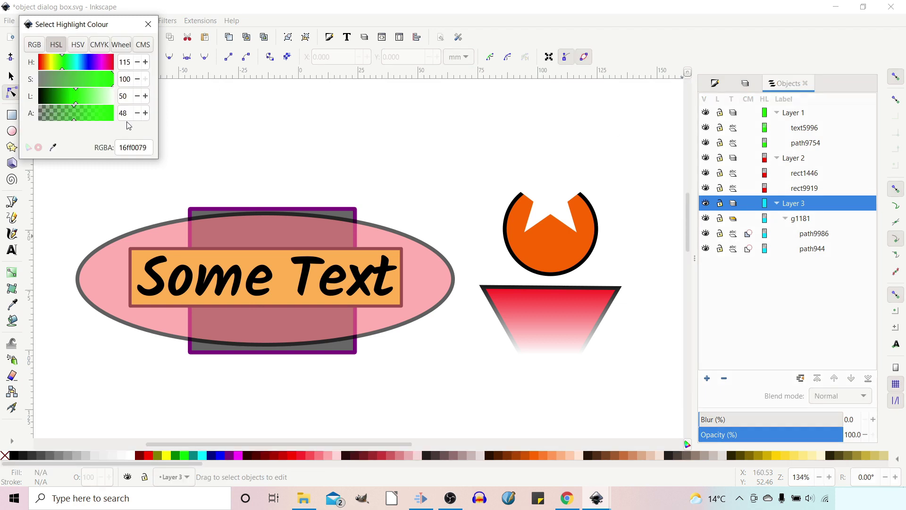
double_click(125, 117)
type("100")
key("Return")
left_click_drag(64, 63, 52, 66)
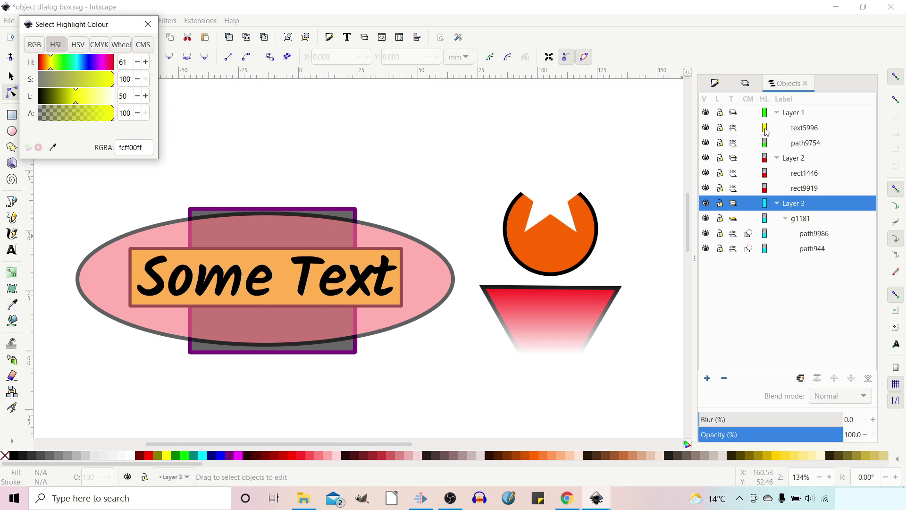
left_click_drag(92, 116, 3, 121)
left_click(147, 24)
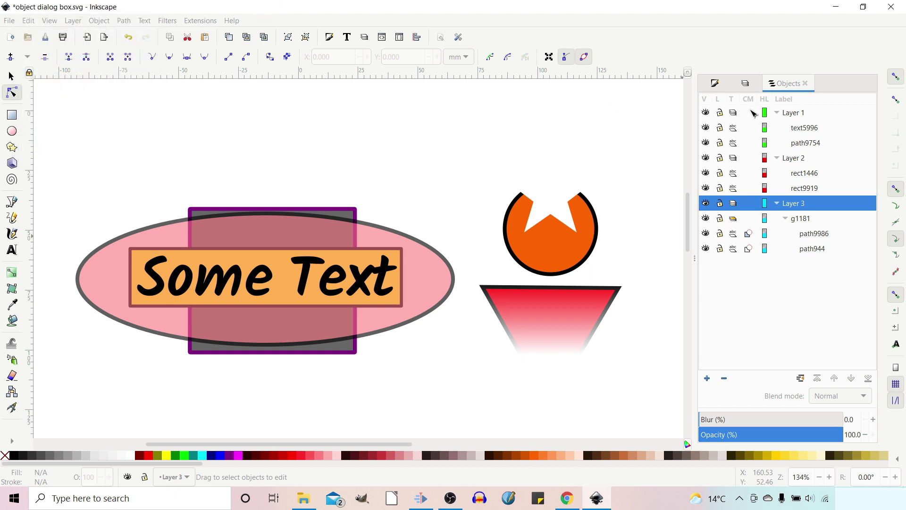
Make Layer 1's highlight colour fully transparent (alpha 0).
left_click(765, 113)
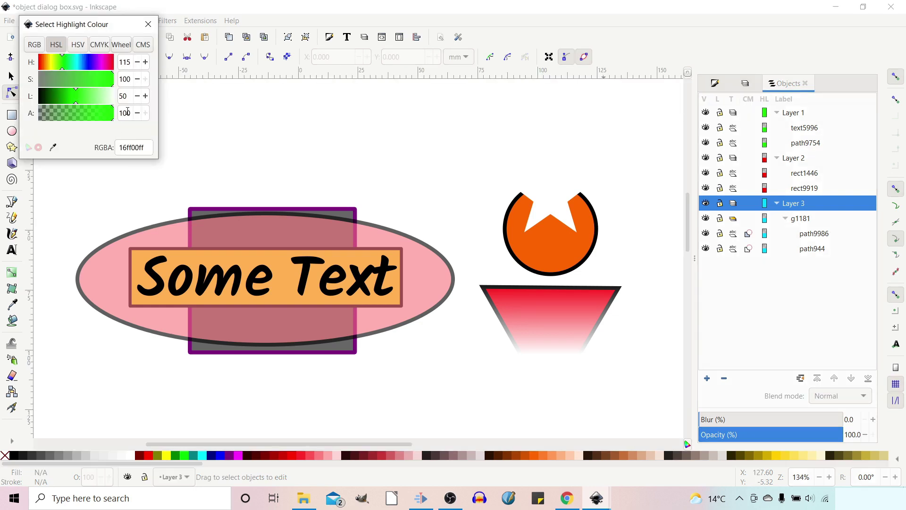
left_click_drag(116, 113, 6, 119)
left_click(148, 24)
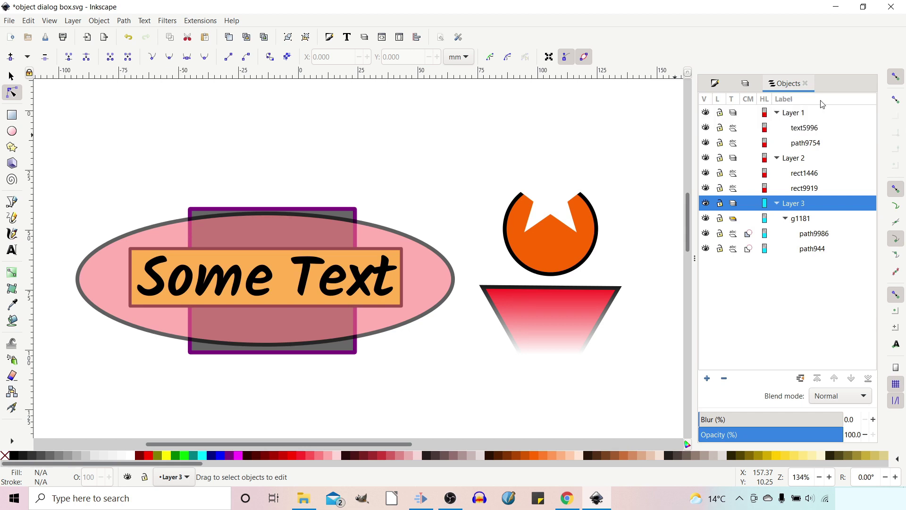
right_click(796, 116)
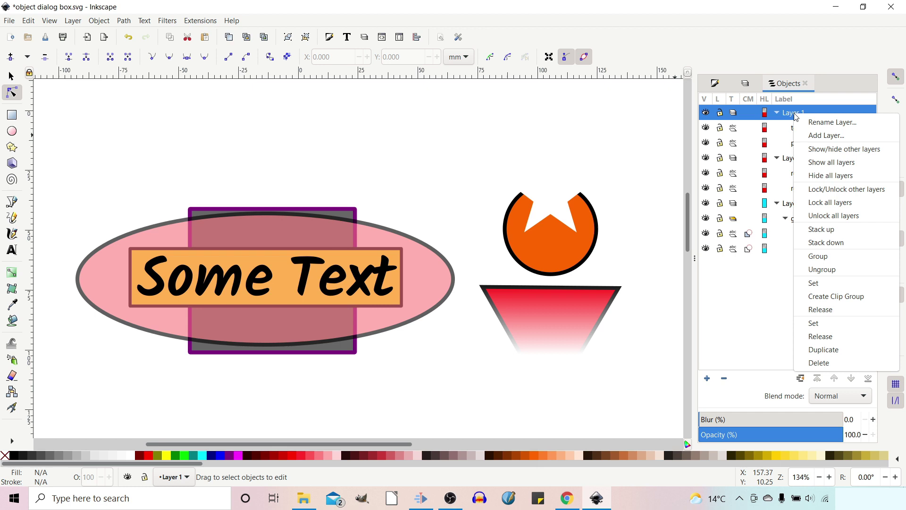
left_click(821, 124)
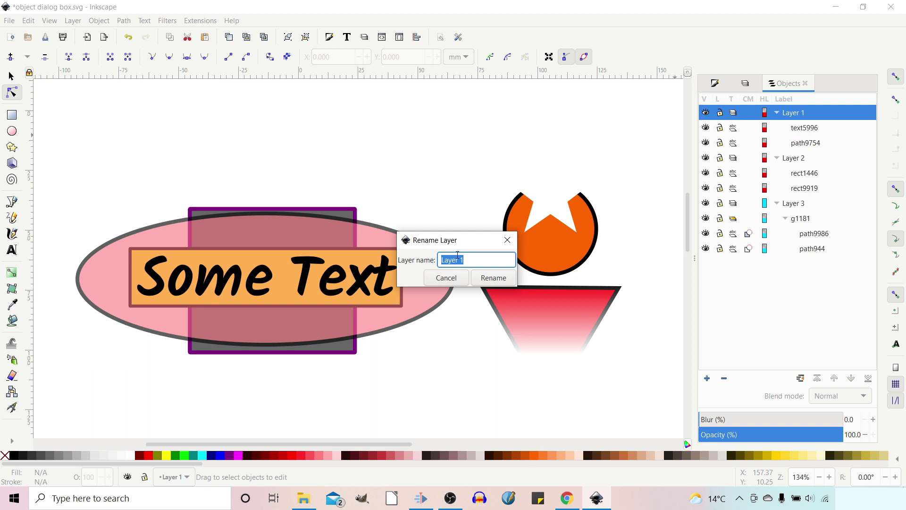
left_click(446, 278)
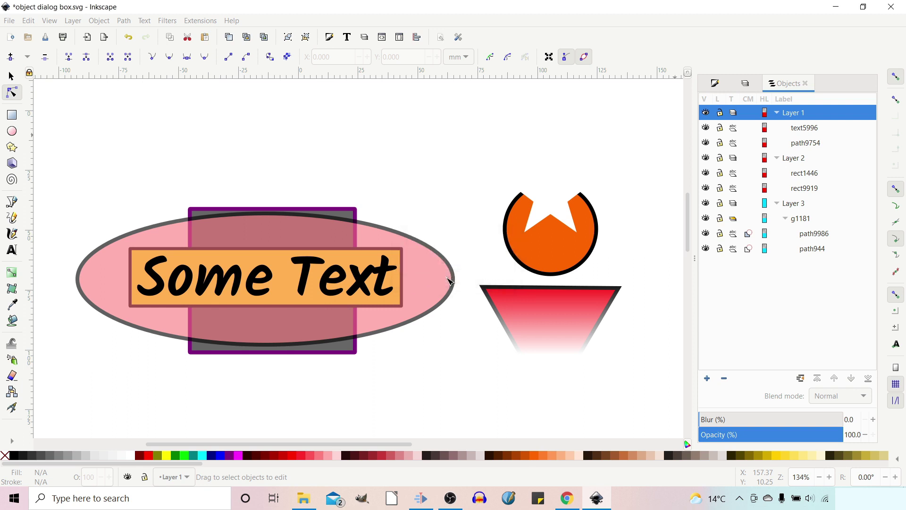
right_click(802, 131)
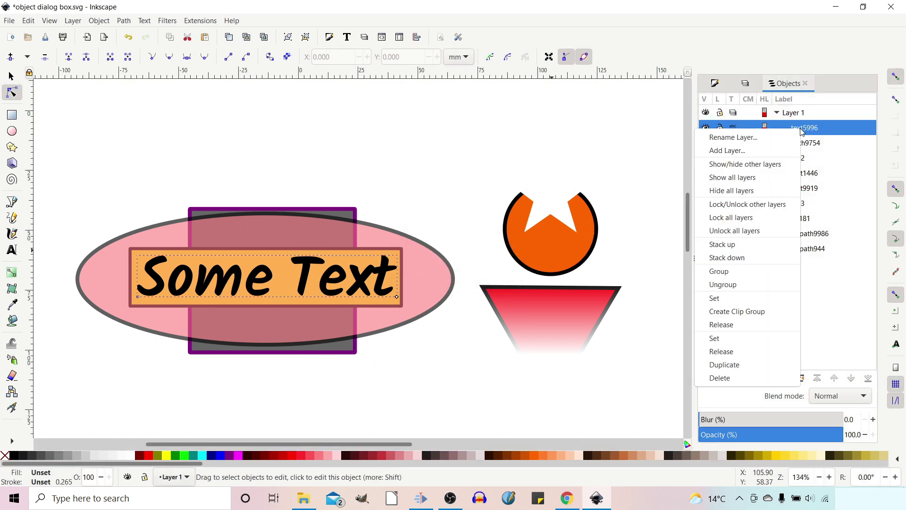
left_click(734, 137)
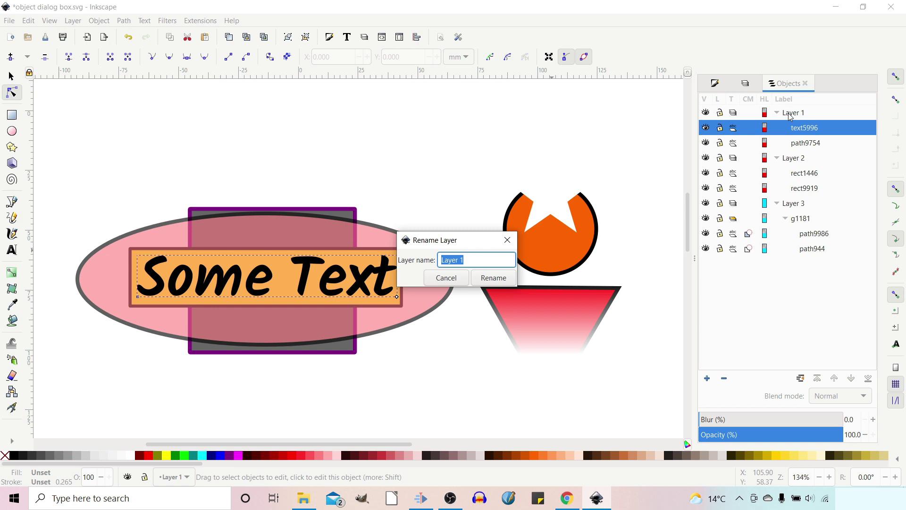
left_click(508, 242)
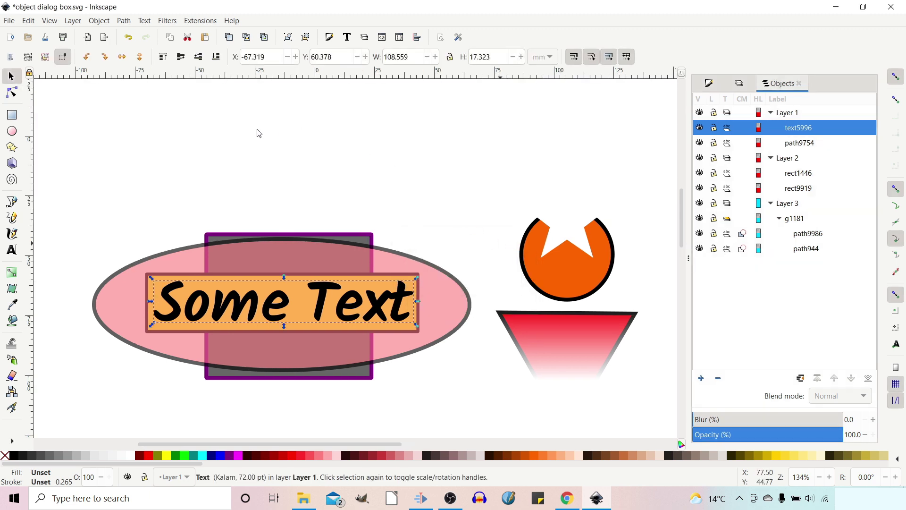
Open Object Properties for text5996, expand and collapse Interactivity, then return to Objects.
left_click(98, 22)
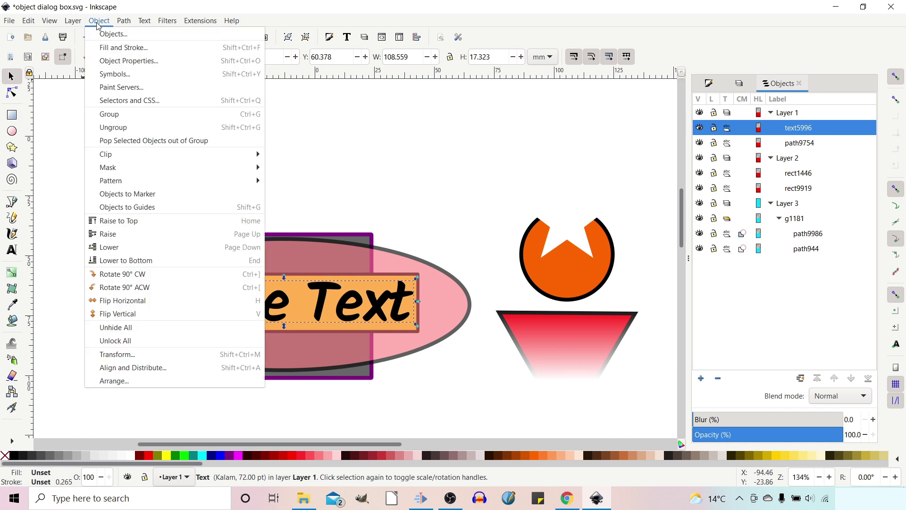
left_click(109, 67)
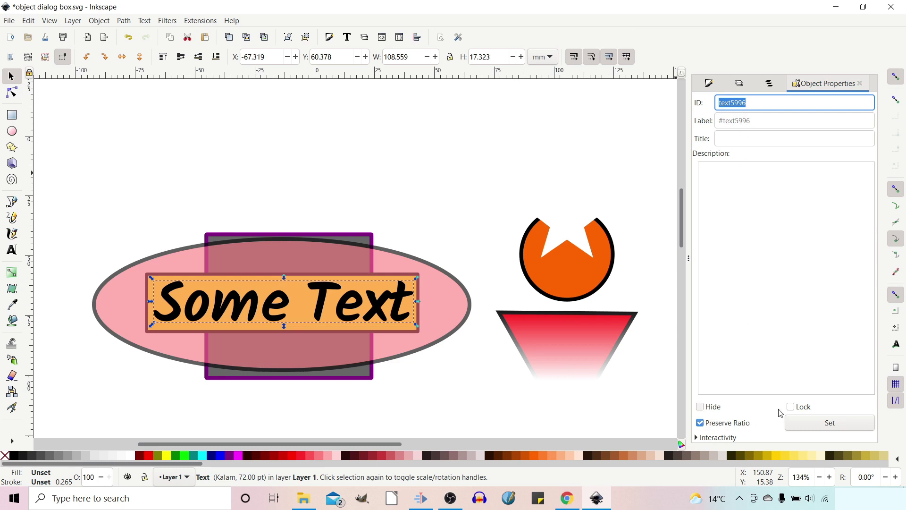
left_click(711, 439)
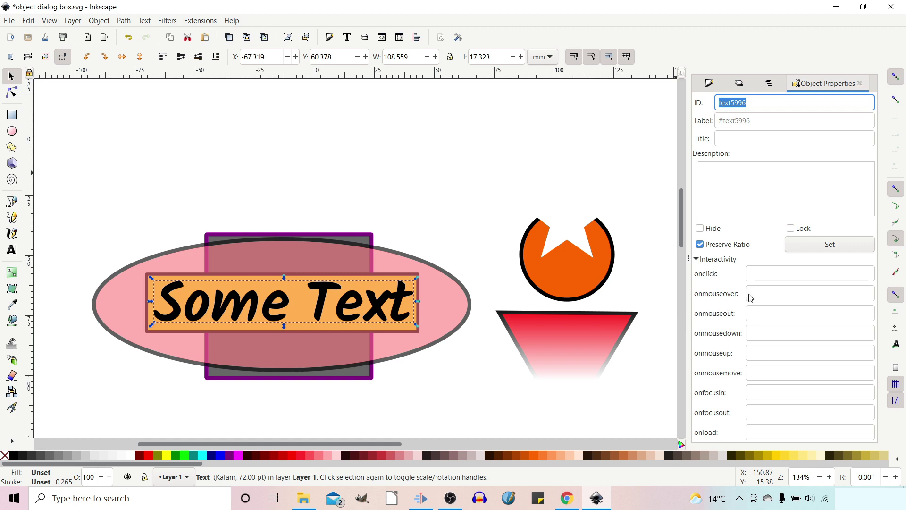
left_click(697, 259)
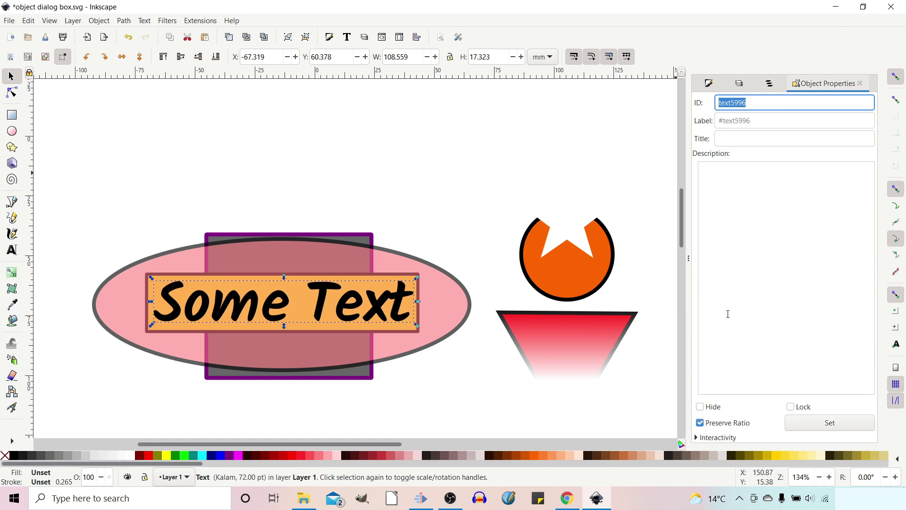
left_click(770, 84)
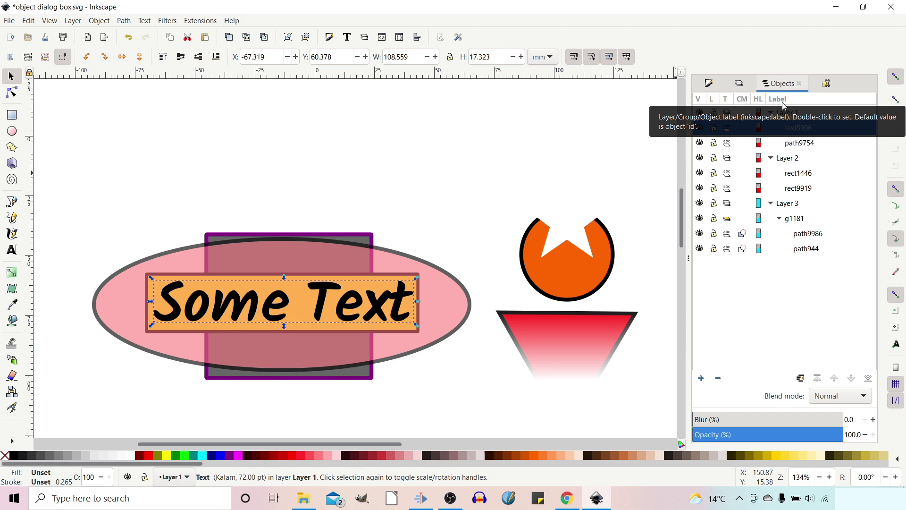
Label the text object 'TEXT' in Object Properties, then make Layer 2 the current layer.
left_click(827, 84)
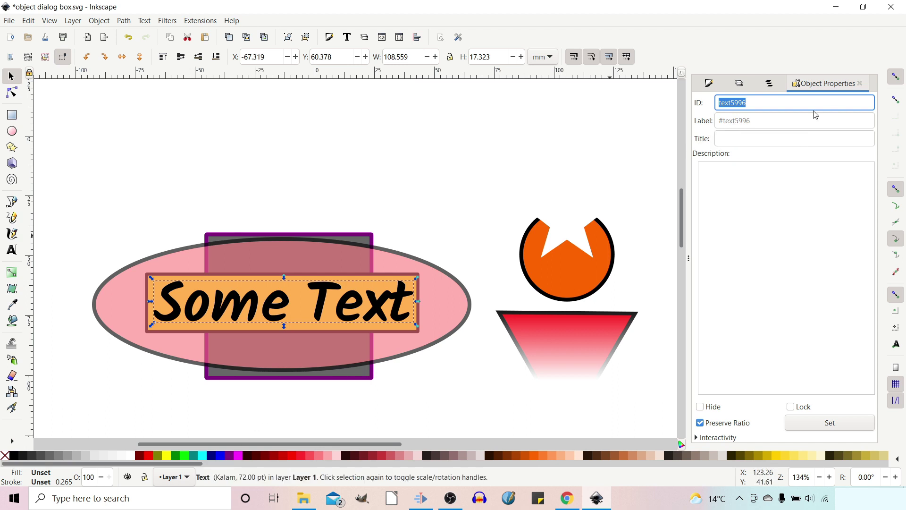
left_click(733, 122)
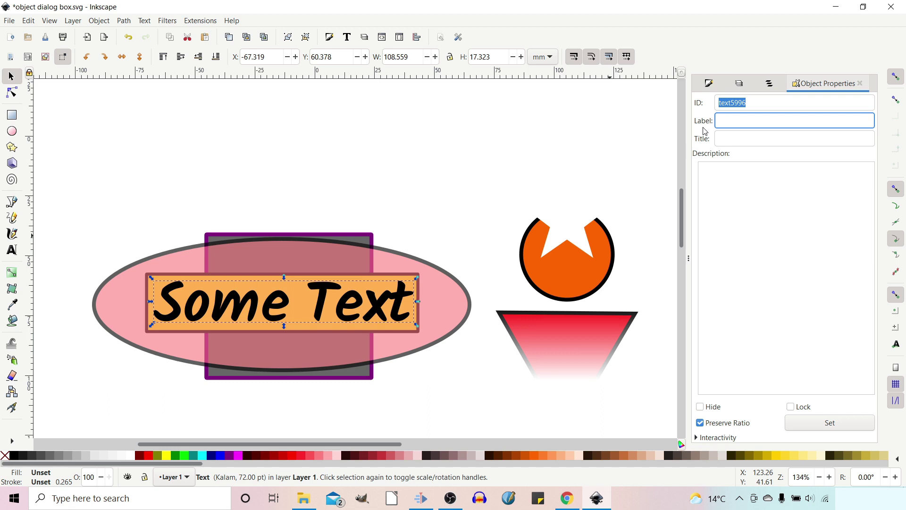
type("TEXT")
left_click(832, 423)
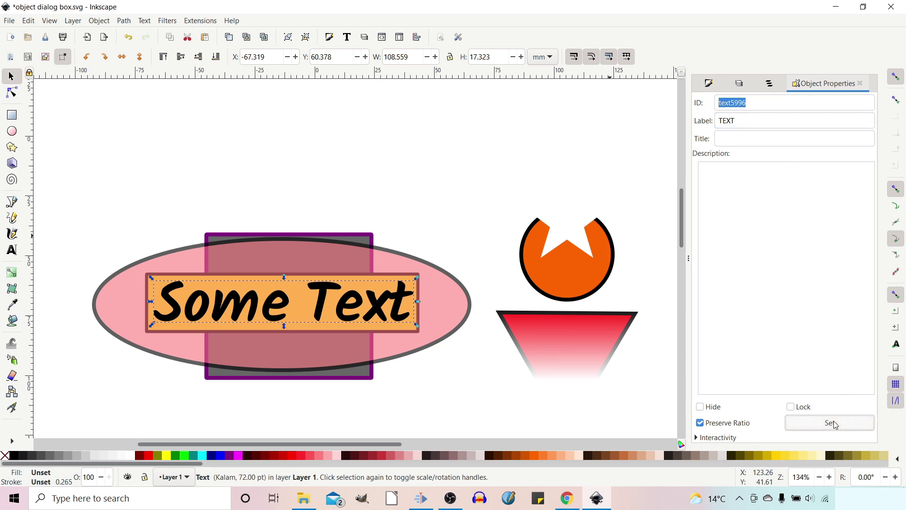
left_click(772, 86)
left_click(802, 159)
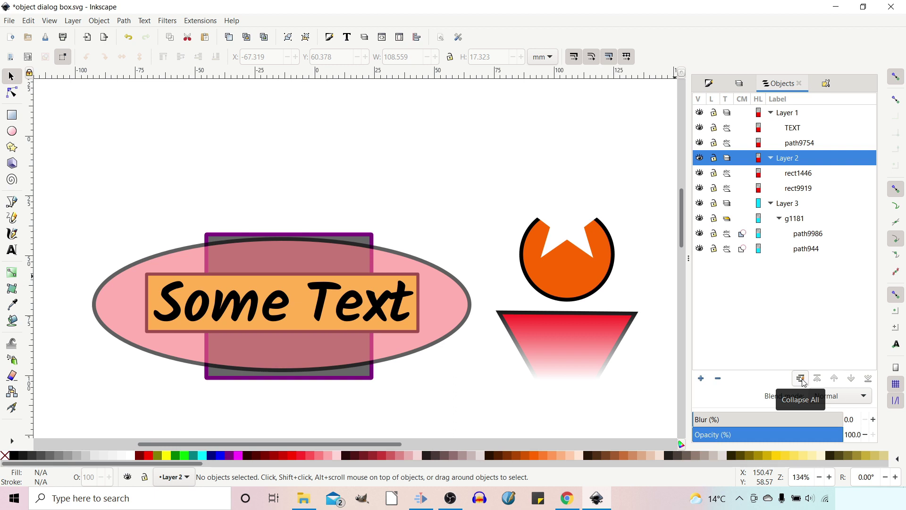
left_click(802, 382)
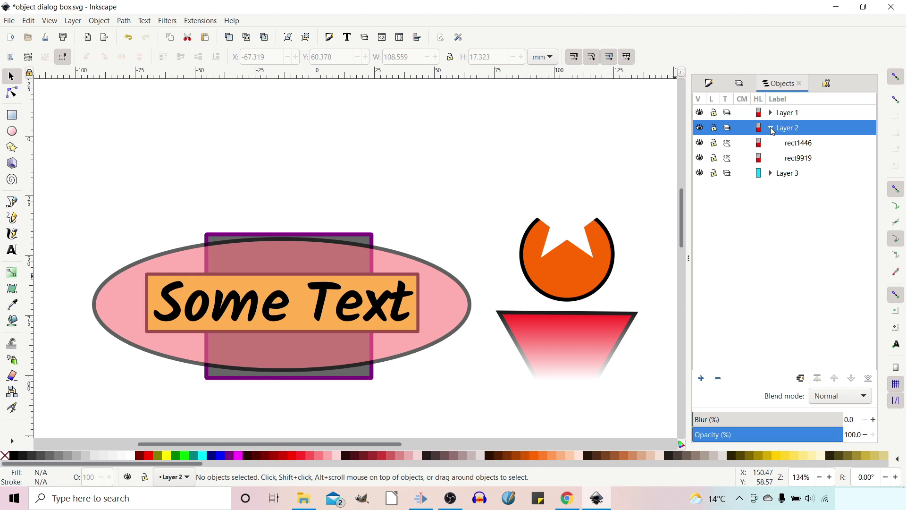
left_click(800, 378)
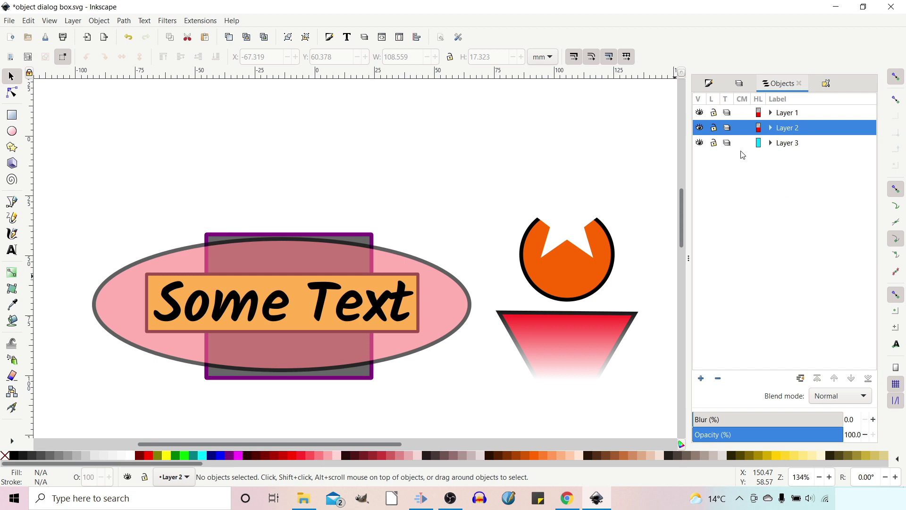
left_click(770, 113)
left_click(770, 158)
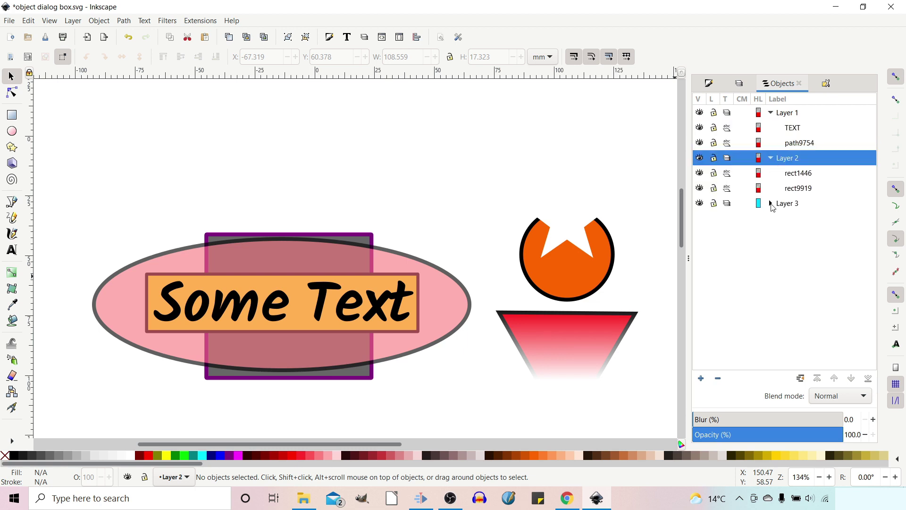
left_click(771, 204)
left_click(779, 219)
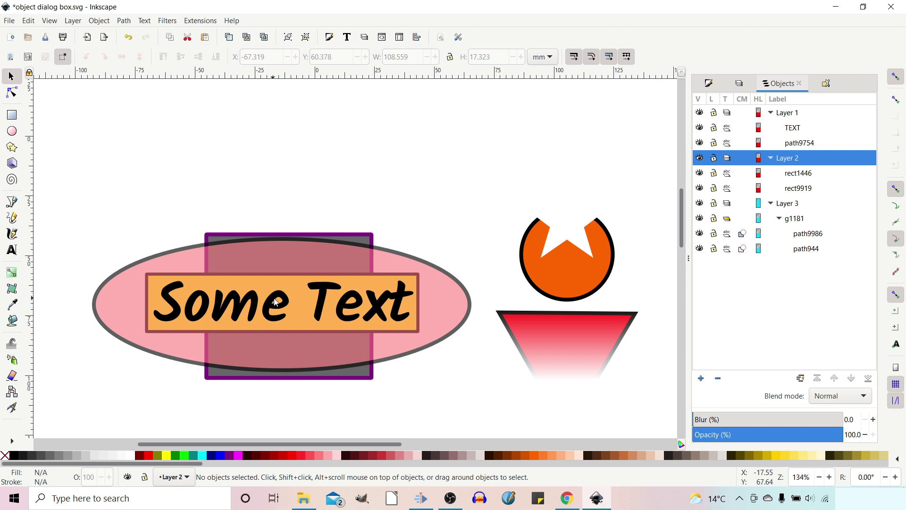
left_click(307, 261)
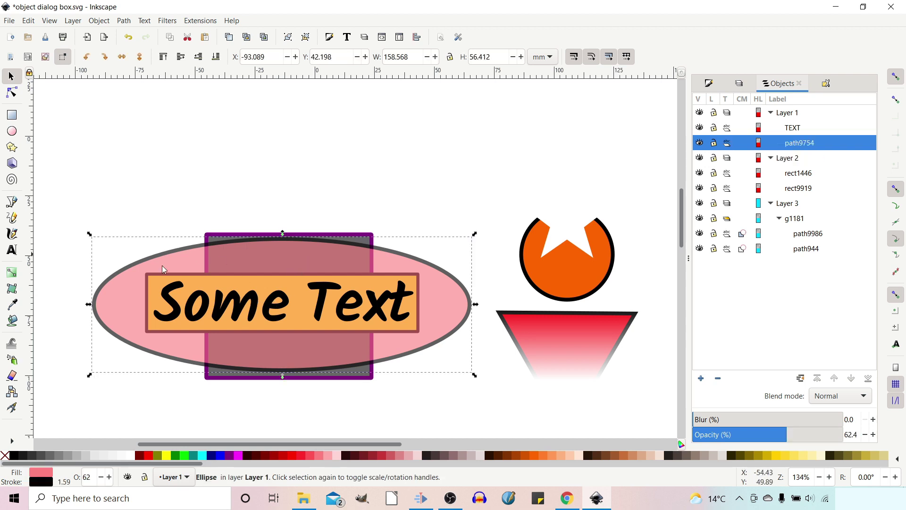
mouse_move(299, 300)
left_mouse_down()
mouse_move(308, 324)
mouse_move(299, 302)
left_mouse_up()
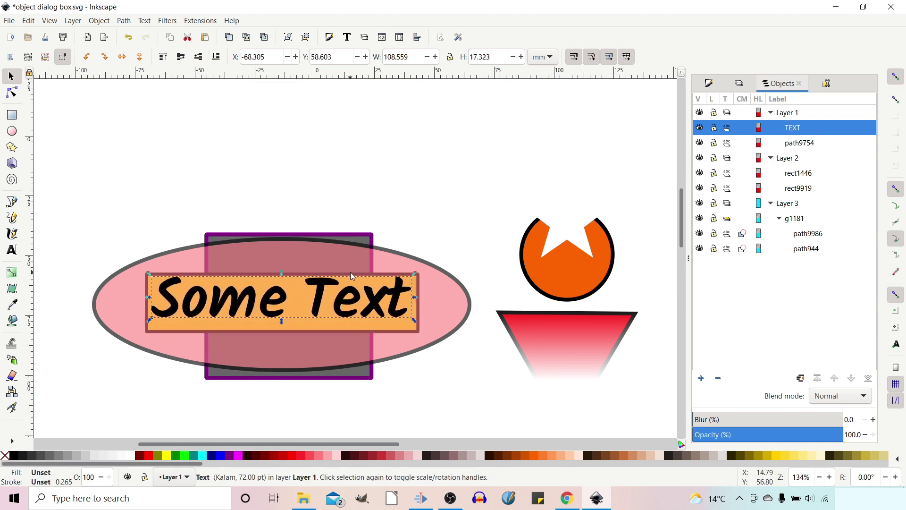
key("ctrl+z")
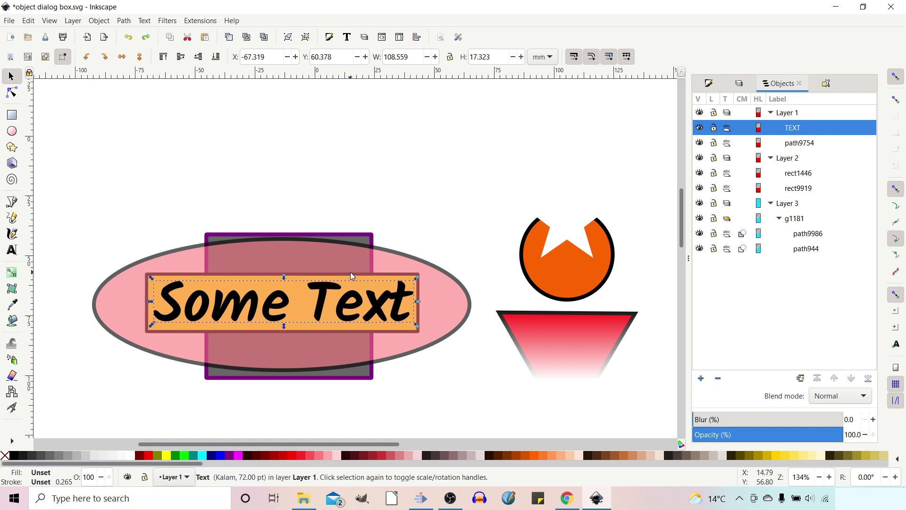
left_click(287, 302, "alt")
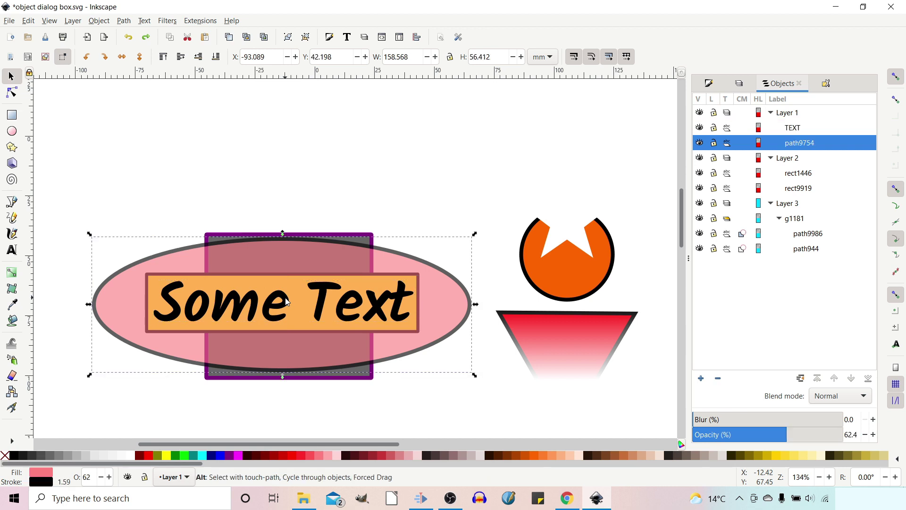
left_click(287, 301, "alt")
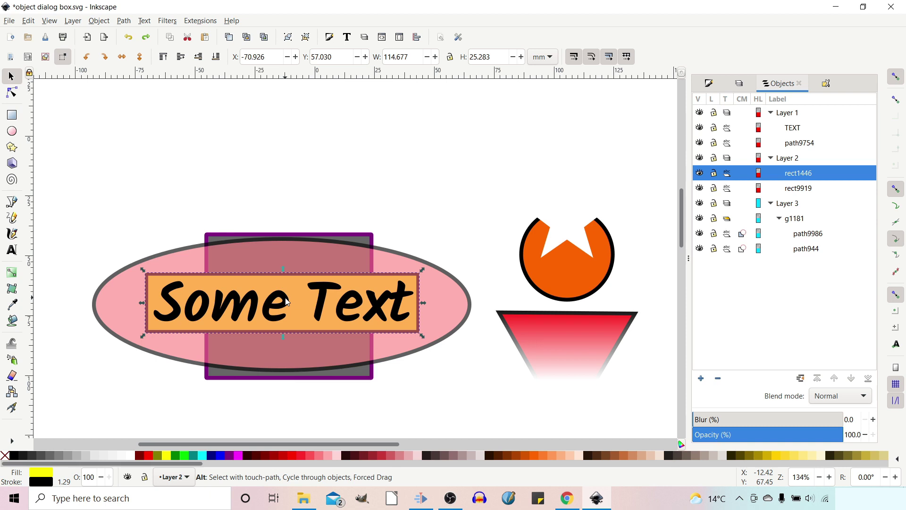
left_click(288, 301, "alt")
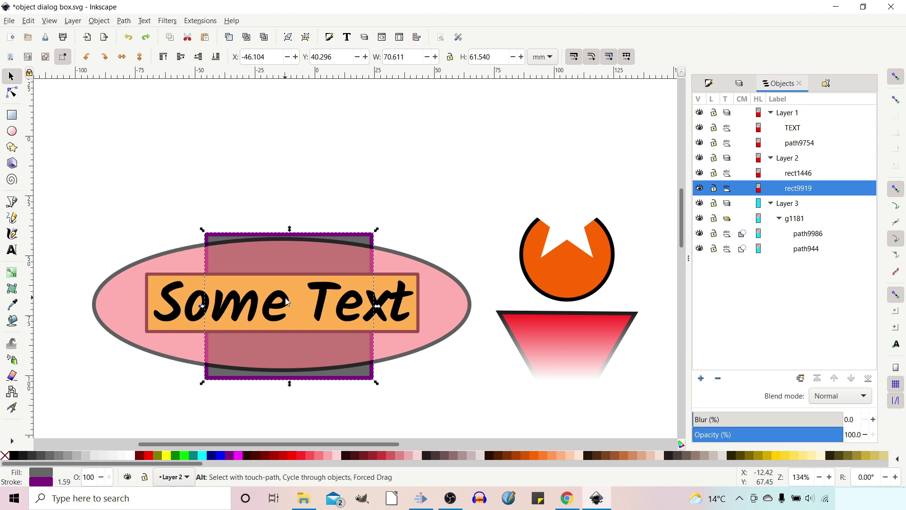
left_click(287, 301, "alt")
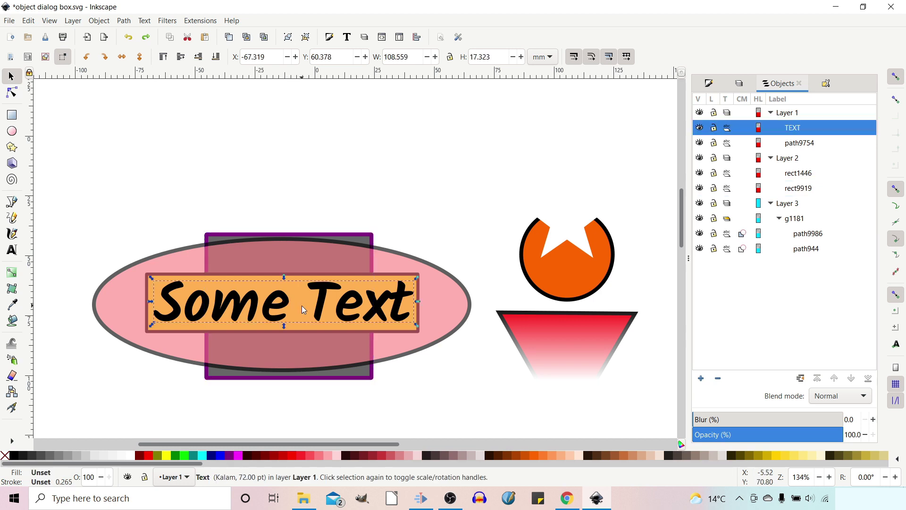
left_click(451, 184)
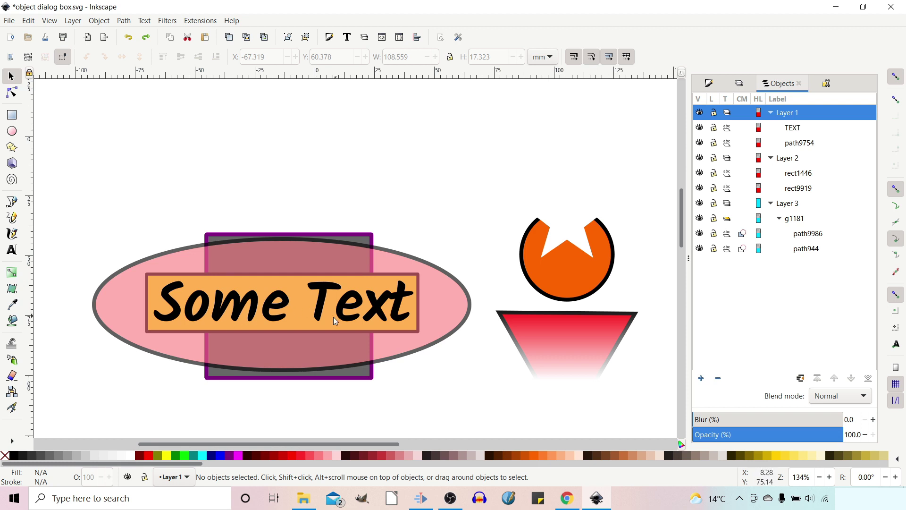
Try moving the Some Text object and yellow rectangle with Layer 1 temporarily hidden.
left_click(299, 304)
left_click_drag(334, 254, 299, 300)
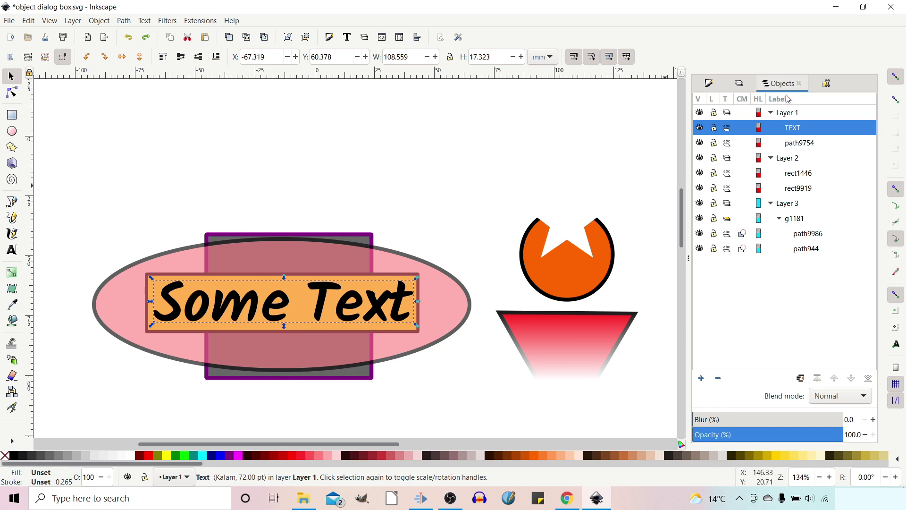
left_click(701, 114)
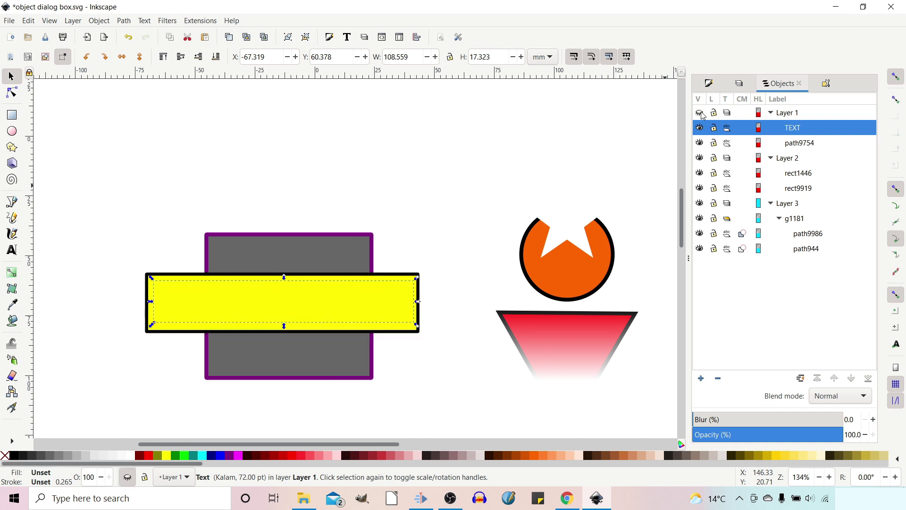
mouse_move(378, 287)
left_mouse_down()
mouse_move(425, 255)
mouse_move(360, 298)
mouse_move(392, 288)
left_mouse_up()
key("Escape")
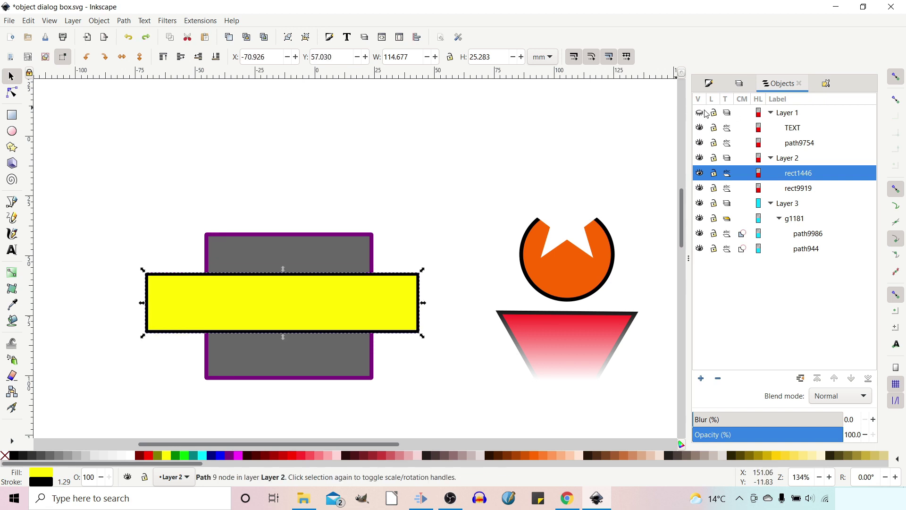
left_click(701, 114)
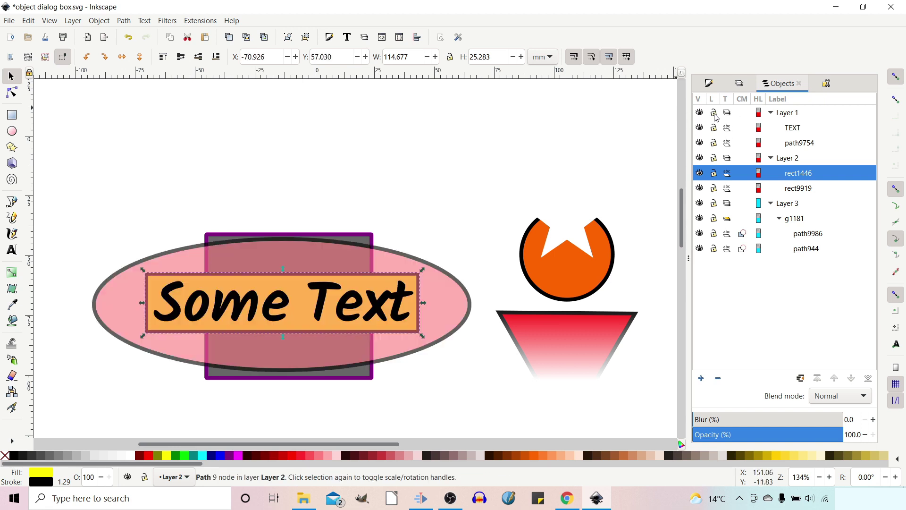
Lock Layer 1 and rect1446, then drag the grey rectangle rect9919 slightly upward.
left_click(714, 114)
mouse_move(296, 307)
left_mouse_down()
mouse_move(310, 299)
mouse_move(310, 319)
mouse_move(287, 323)
mouse_move(266, 309)
mouse_move(302, 295)
mouse_move(307, 304)
mouse_move(291, 325)
mouse_move(272, 319)
mouse_move(293, 299)
mouse_move(303, 316)
mouse_move(296, 305)
left_mouse_up()
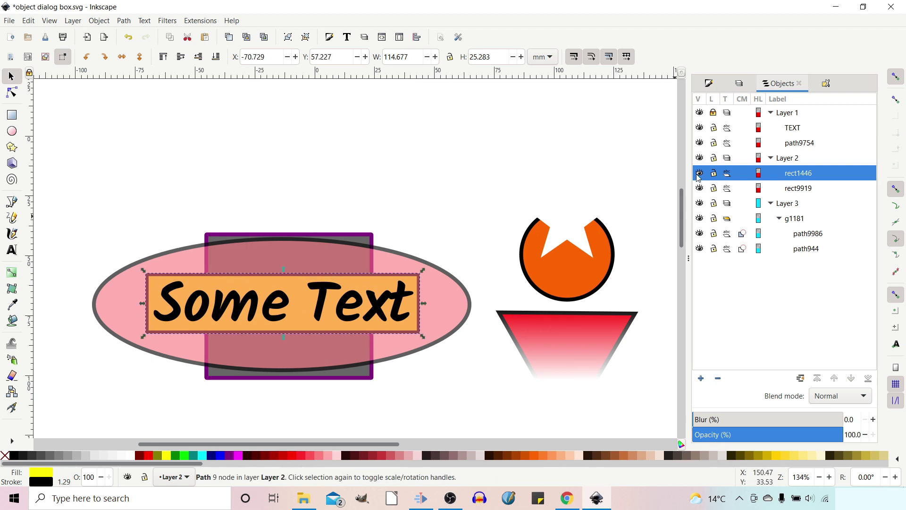
left_click(714, 174)
mouse_move(298, 305)
left_mouse_down()
mouse_move(310, 286)
mouse_move(324, 289)
mouse_move(324, 305)
mouse_move(293, 302)
left_mouse_up()
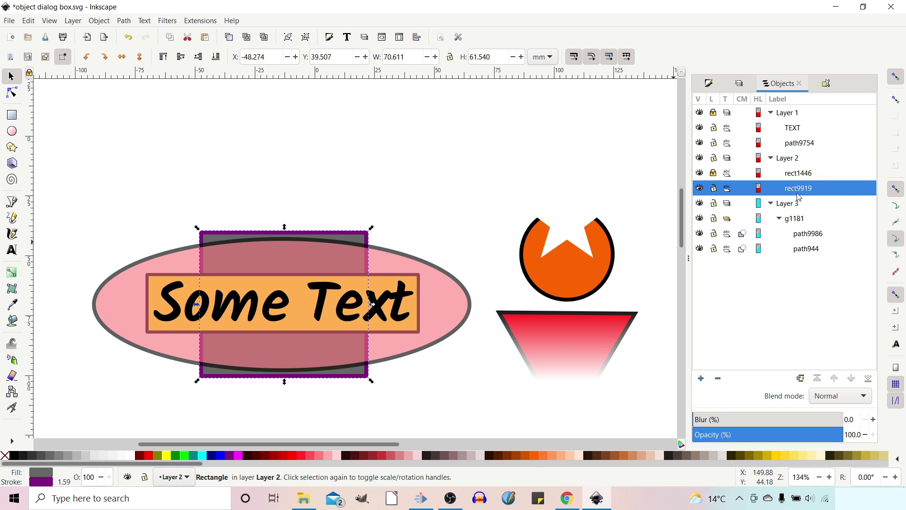
Group the TEXT object with ellipse path9754 as g3514 and expand it to show both items.
left_click(804, 234)
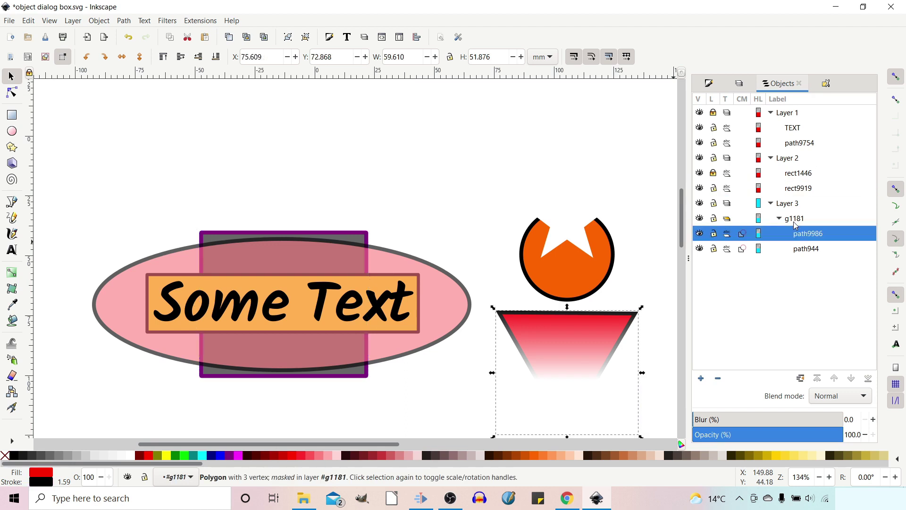
left_click(795, 129)
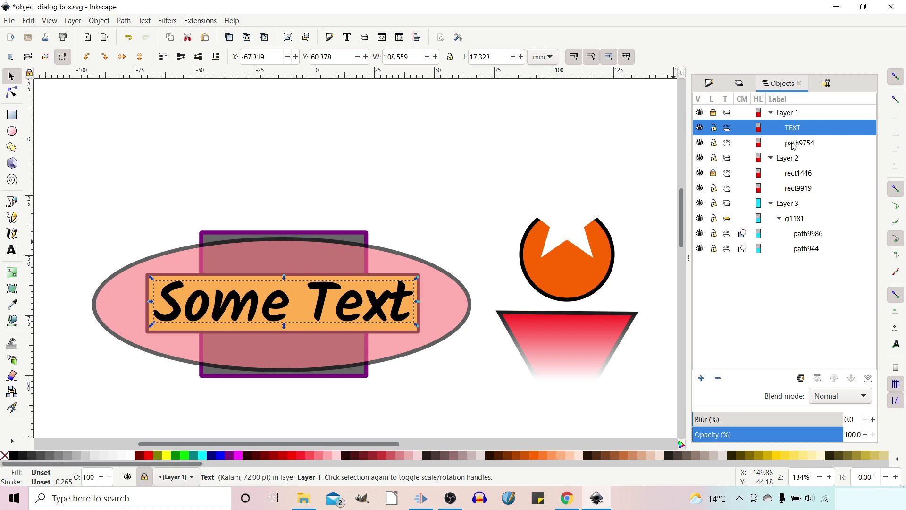
left_click(795, 144, "shift")
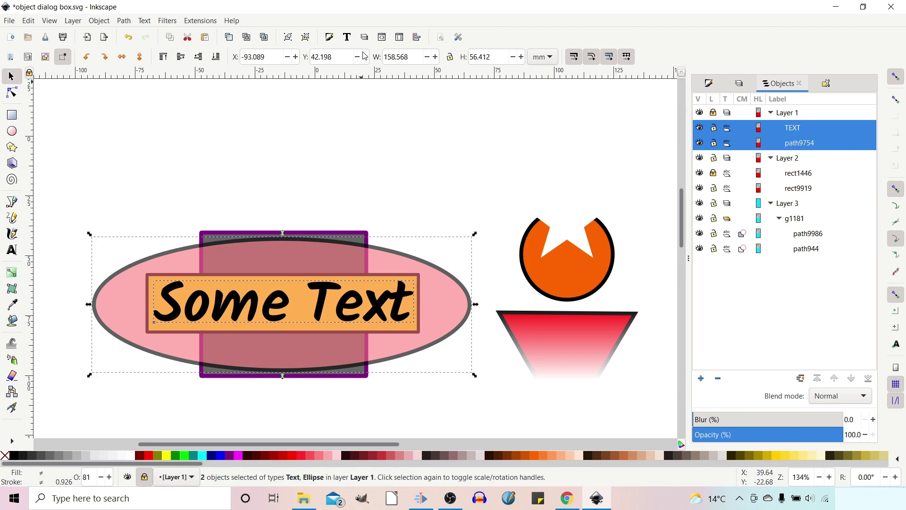
left_click(288, 39)
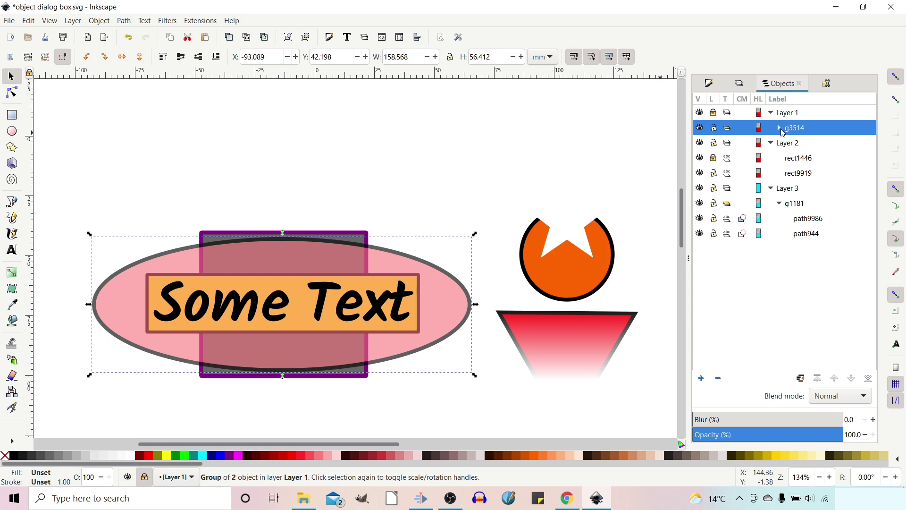
left_click(779, 128)
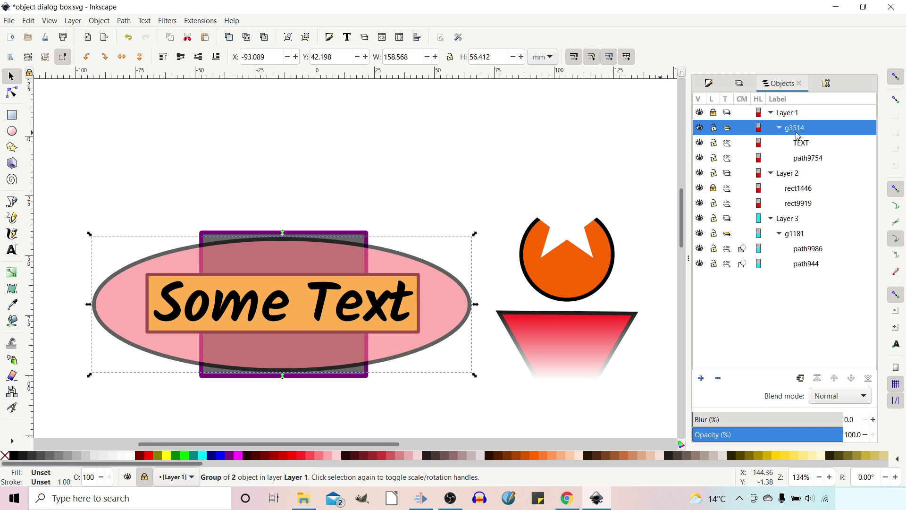